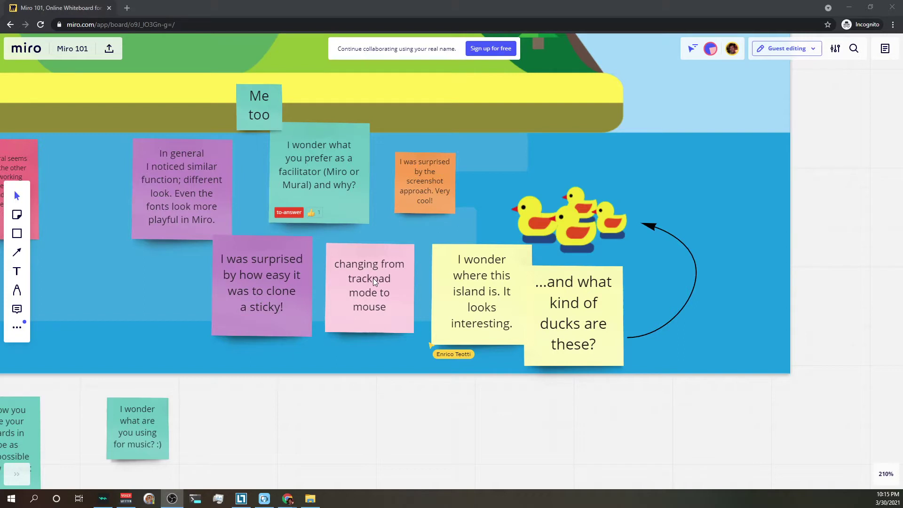
# React thumbs-down on the pink trackpad-to-mouse sticky and thumbs-up the teal facilitator question
pyautogui.click(379, 247)
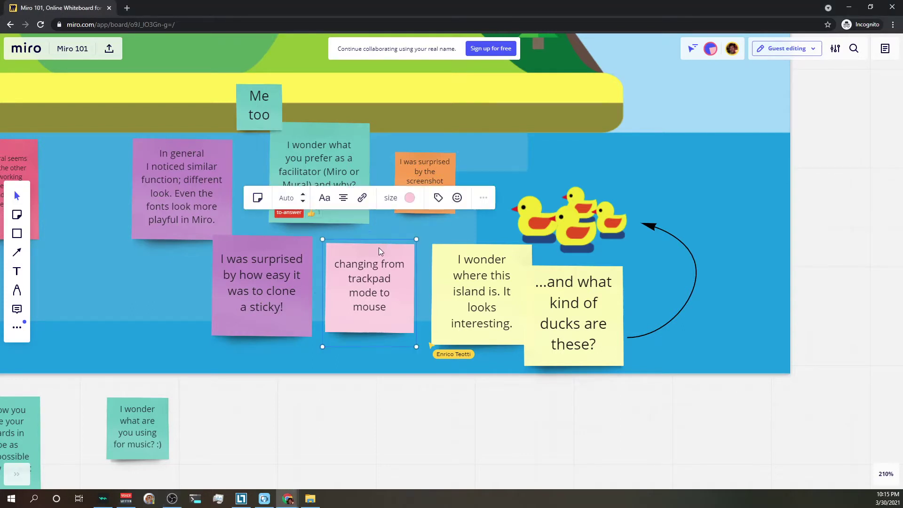
pyautogui.click(457, 198)
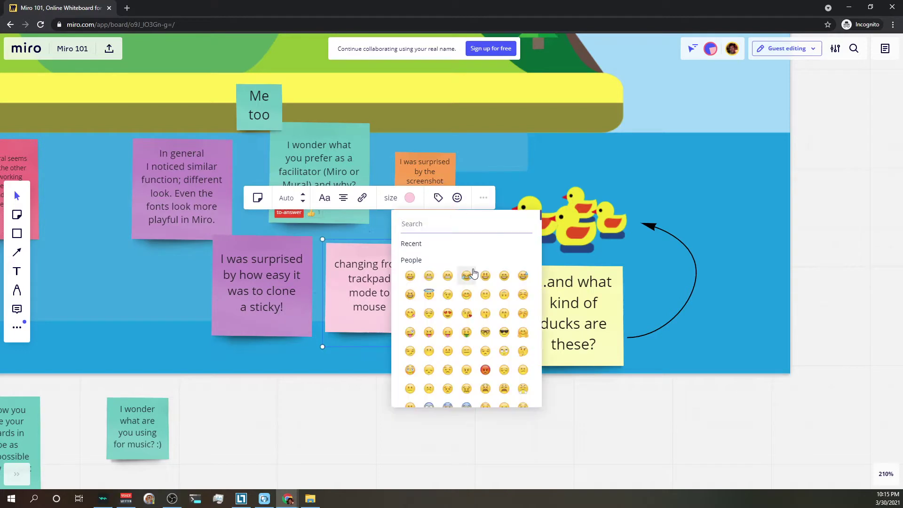
pyautogui.scroll(-3, 467, 267)
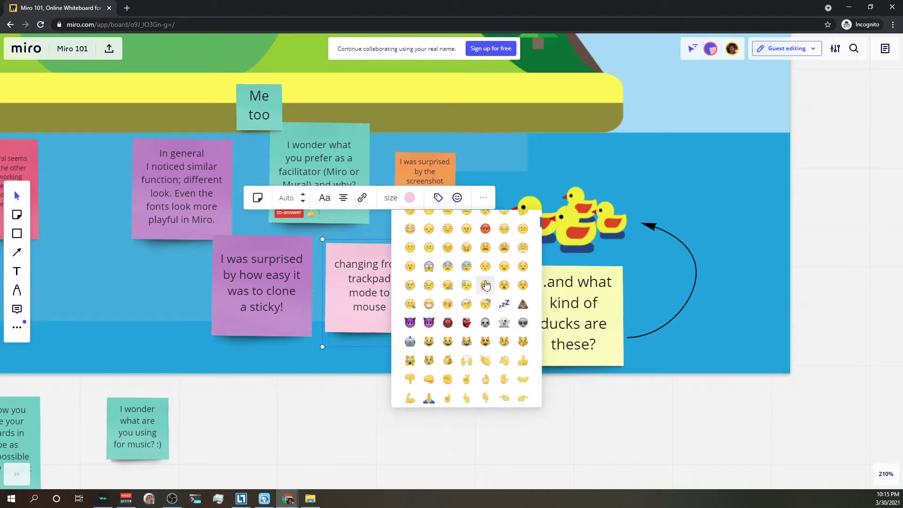
pyautogui.scroll(-2, 486, 285)
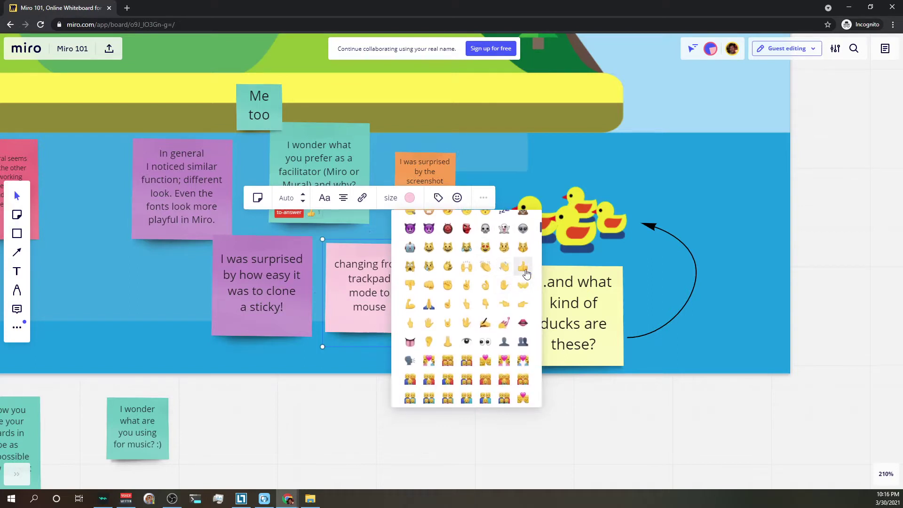
pyautogui.click(410, 285)
pyautogui.click(402, 427)
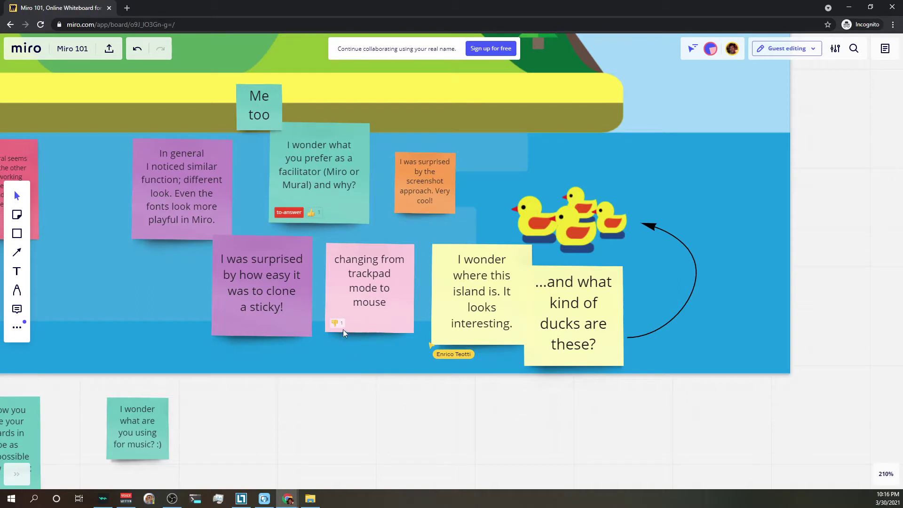
pyautogui.click(313, 213)
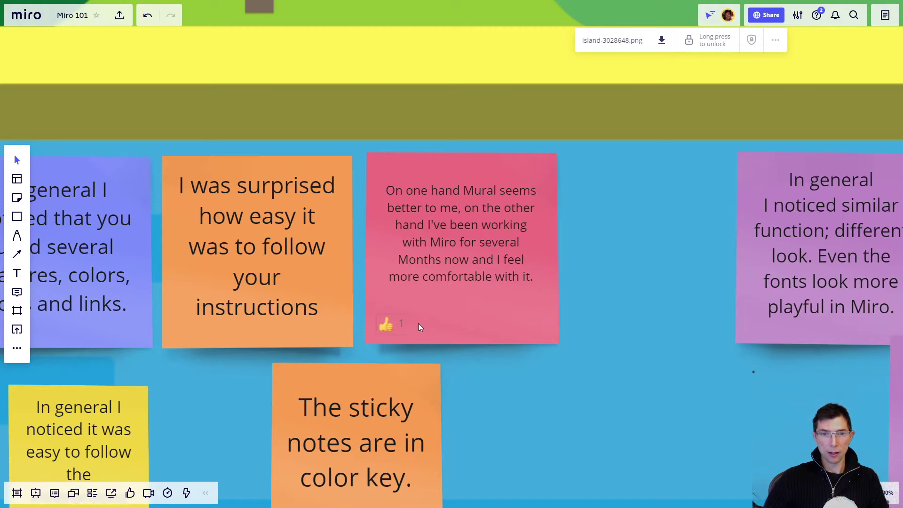
# Add your thumbs-up to the pink Mural-versus-Miro sticky, raising its count to 2
pyautogui.click(395, 327)
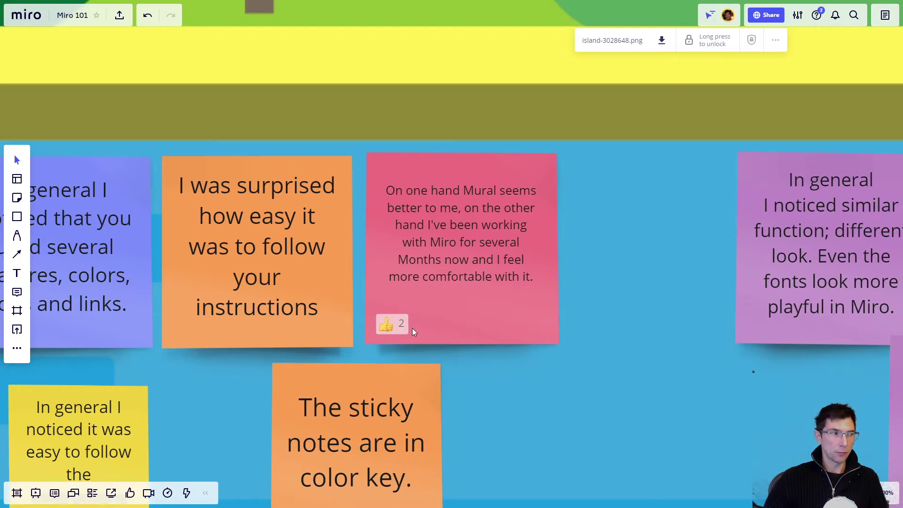
# Search the emoji picker for 'fire' and add a fire reaction to the pink Mural-versus-Miro sticky
pyautogui.click(514, 170)
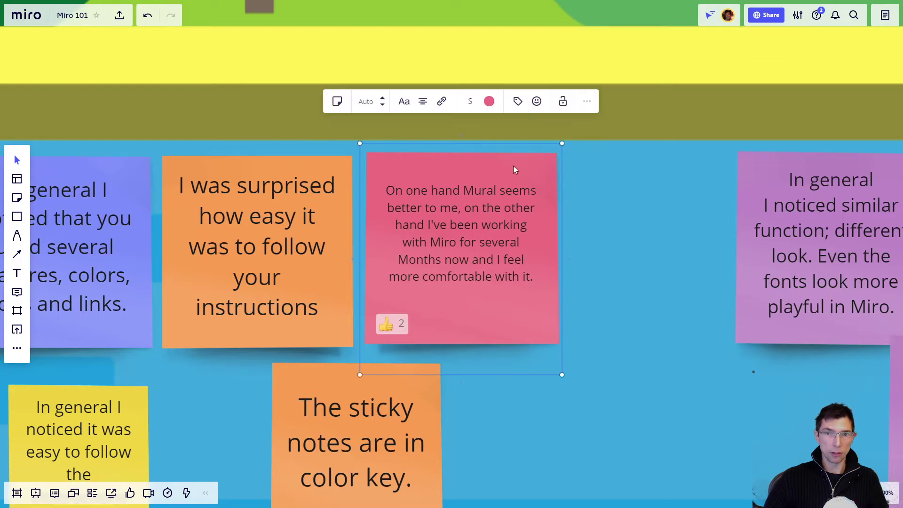
pyautogui.click(589, 266)
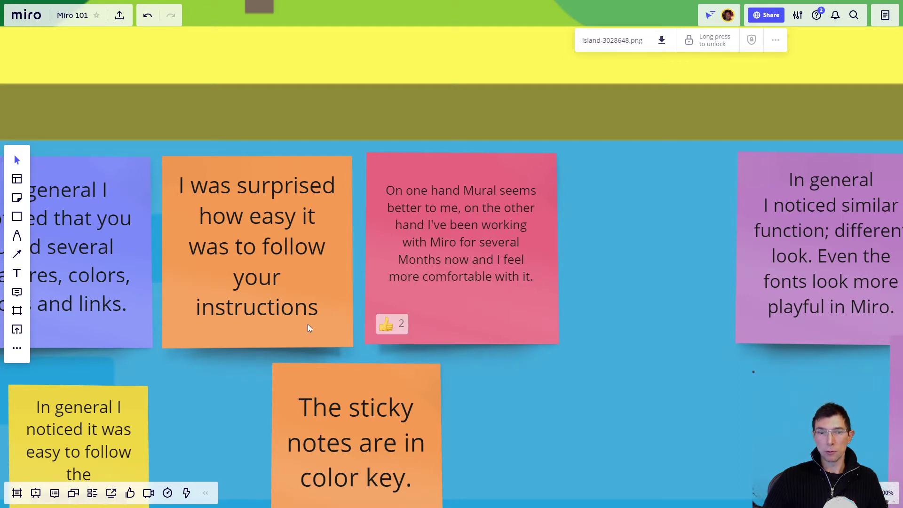
pyautogui.click(544, 295)
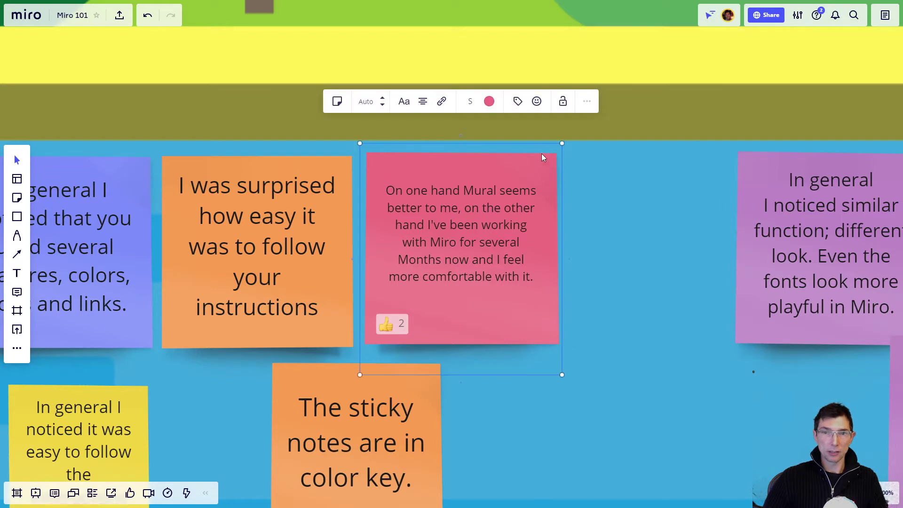
pyautogui.click(536, 103)
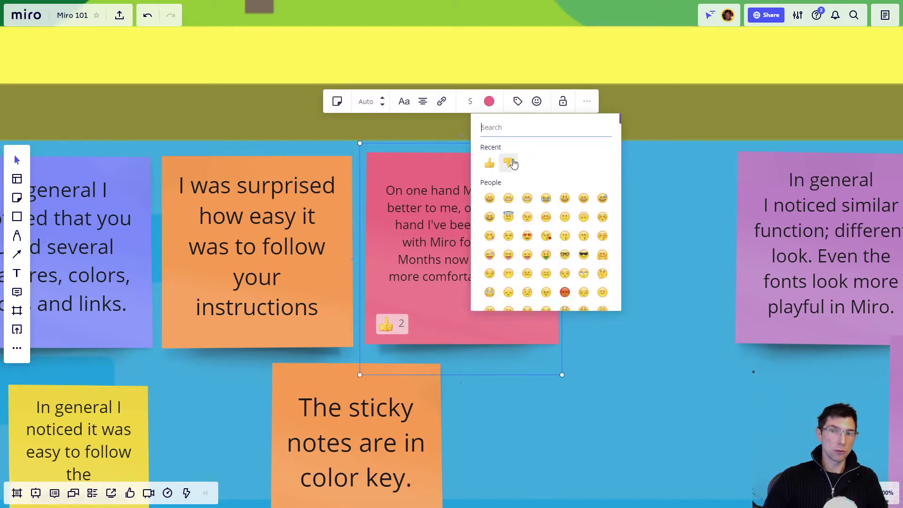
pyautogui.scroll(-10, 565, 226)
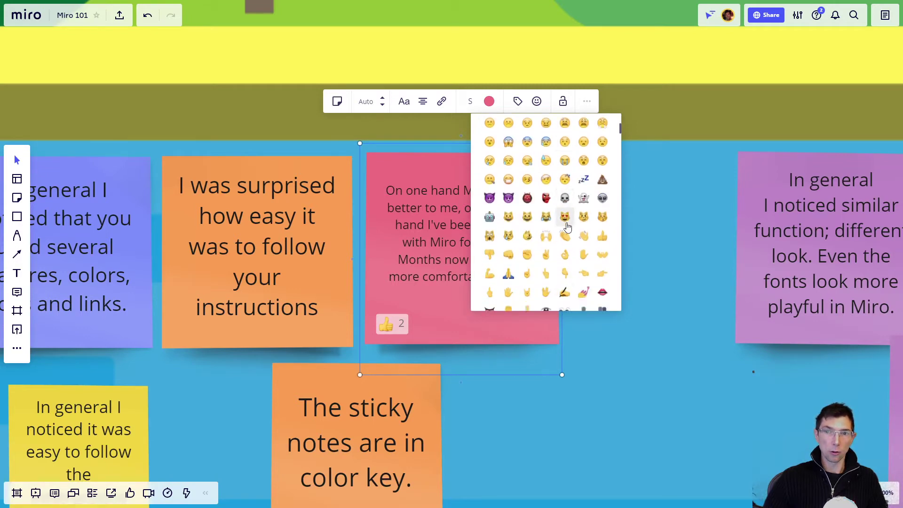
pyautogui.scroll(-15, 565, 228)
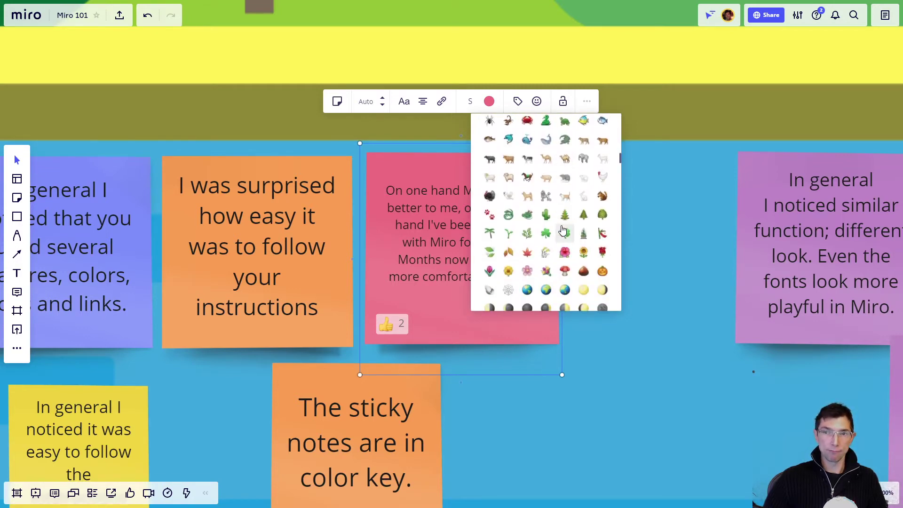
pyautogui.scroll(15, 538, 214)
pyautogui.scroll(10, 537, 214)
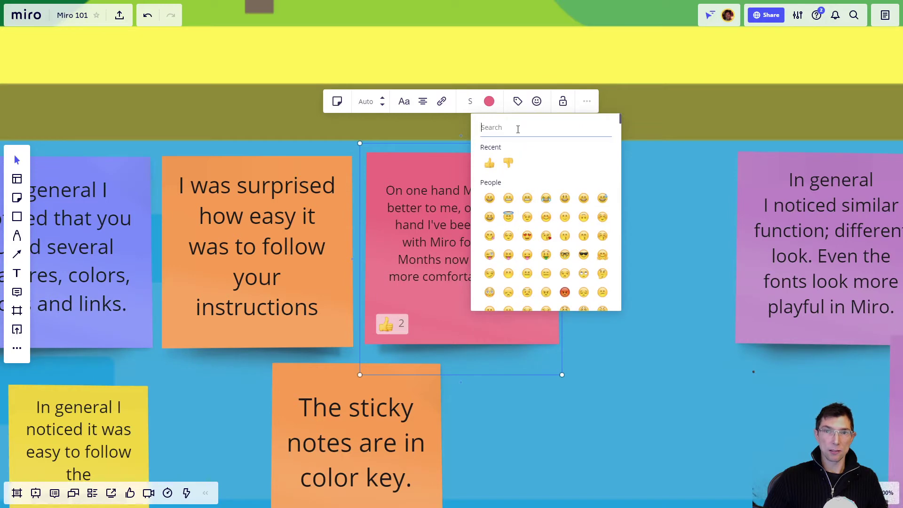
pyautogui.click(518, 128)
pyautogui.write('fire')
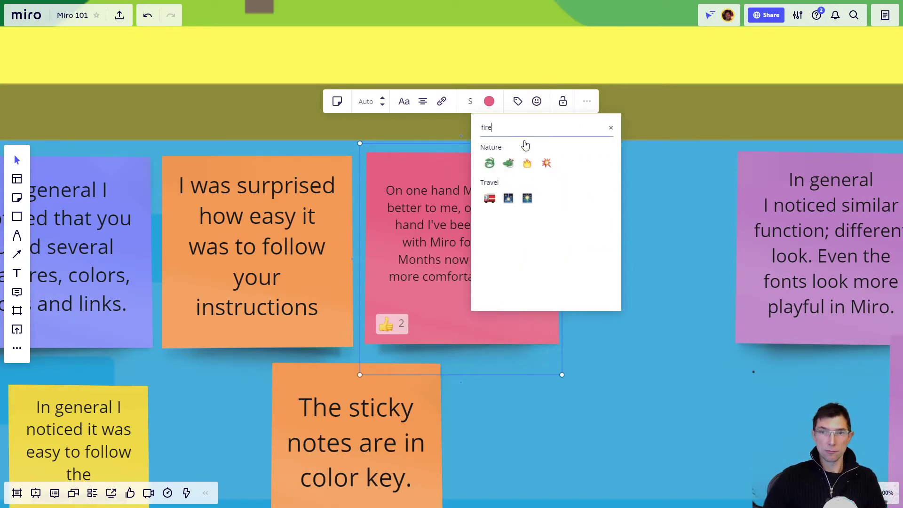
pyautogui.click(528, 163)
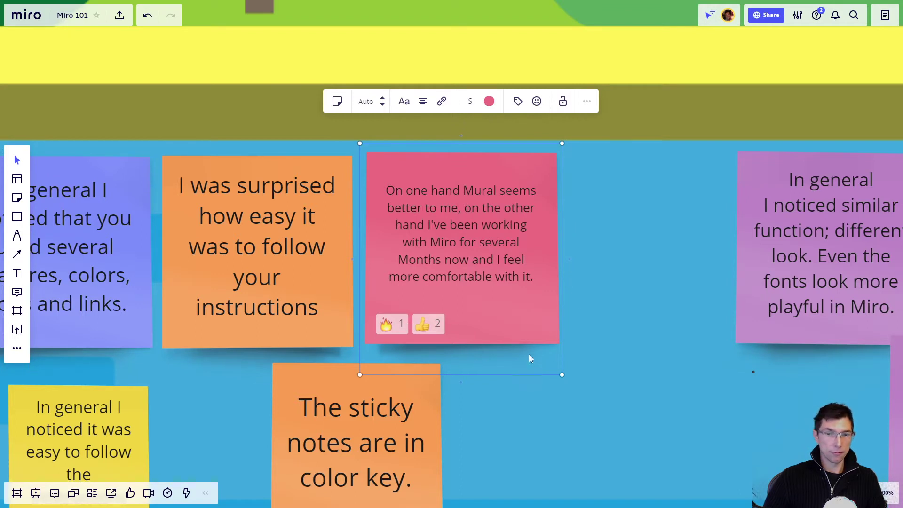
pyautogui.click(623, 331)
pyautogui.moveTo(396, 331)
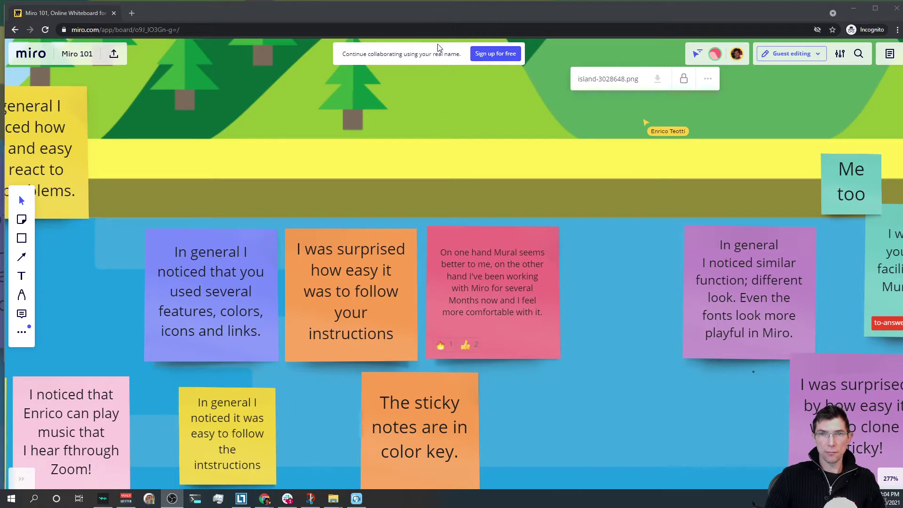
# Vote on the fire reaction to raise it to 2, and toggle the thumbs-up on and off
pyautogui.click(441, 346)
pyautogui.click(468, 346)
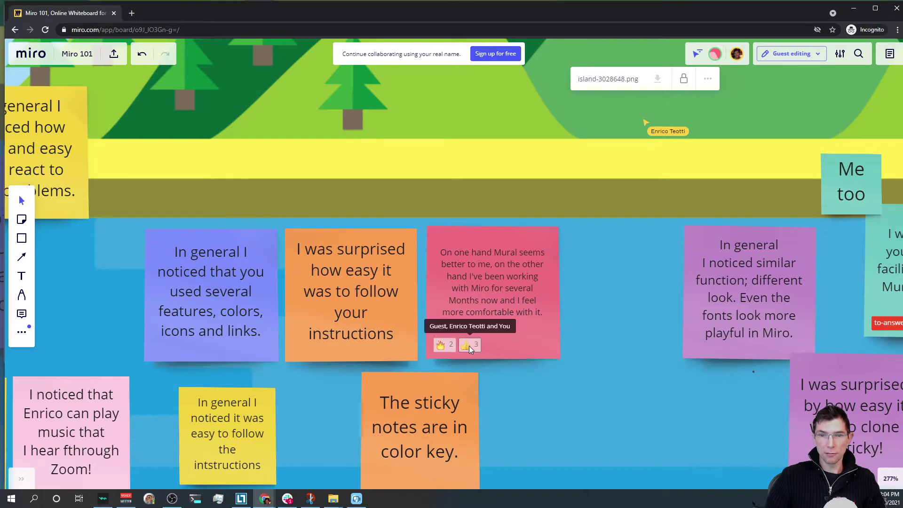
pyautogui.click(473, 344)
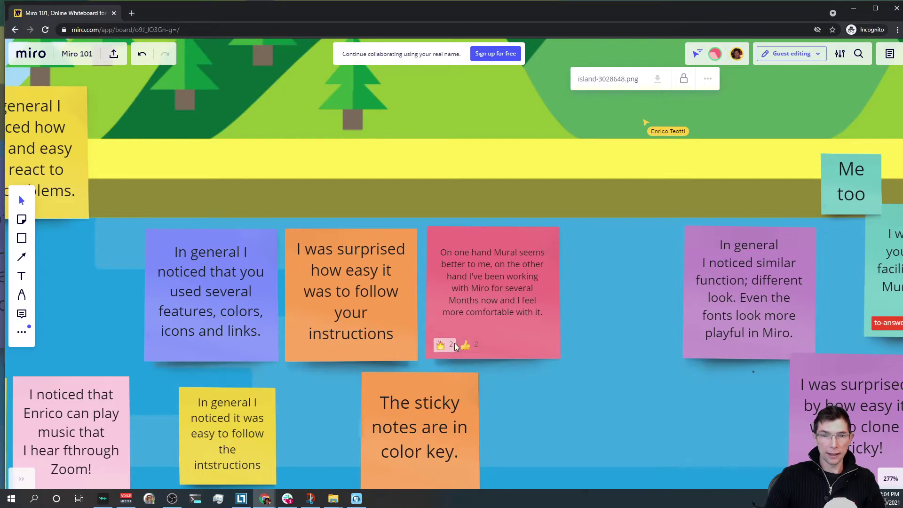
# Select the pink sticky and browse its emoji reaction list
pyautogui.click(555, 228)
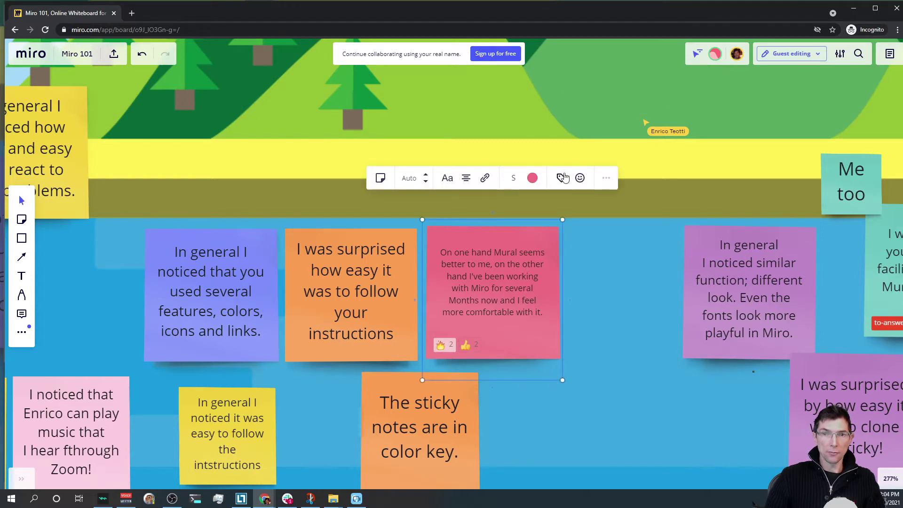
pyautogui.click(581, 182)
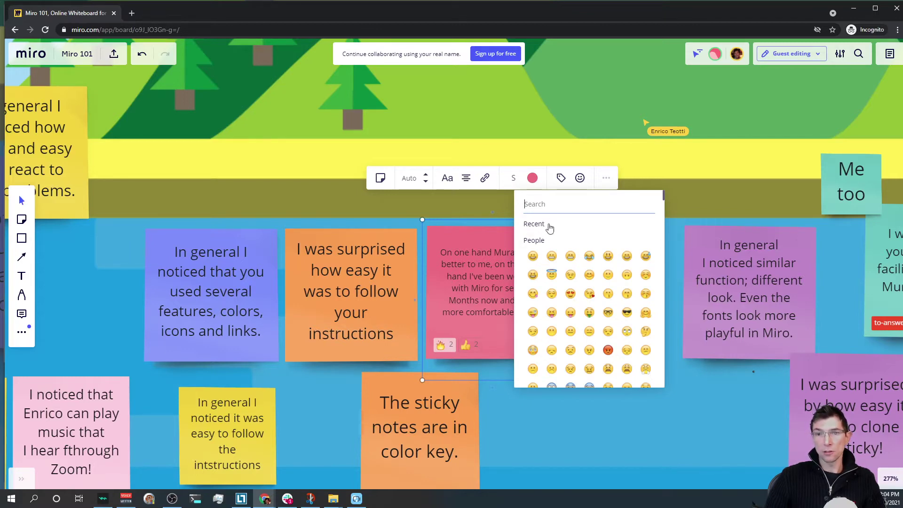
pyautogui.scroll(-8, 579, 280)
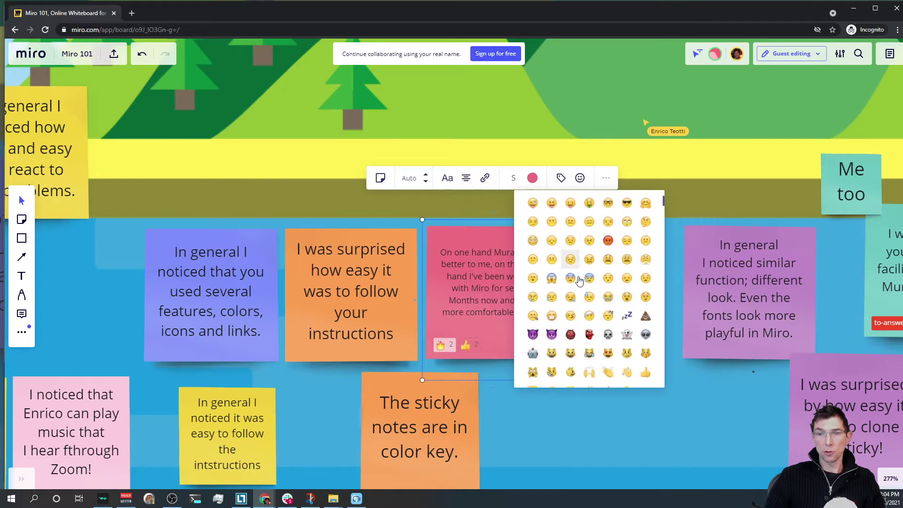
pyautogui.scroll(2, 608, 267)
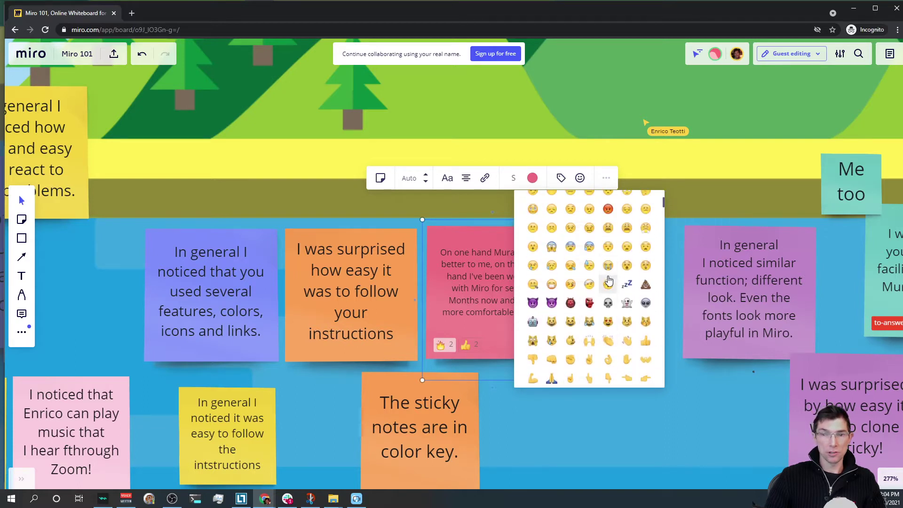
pyautogui.scroll(-2, 607, 278)
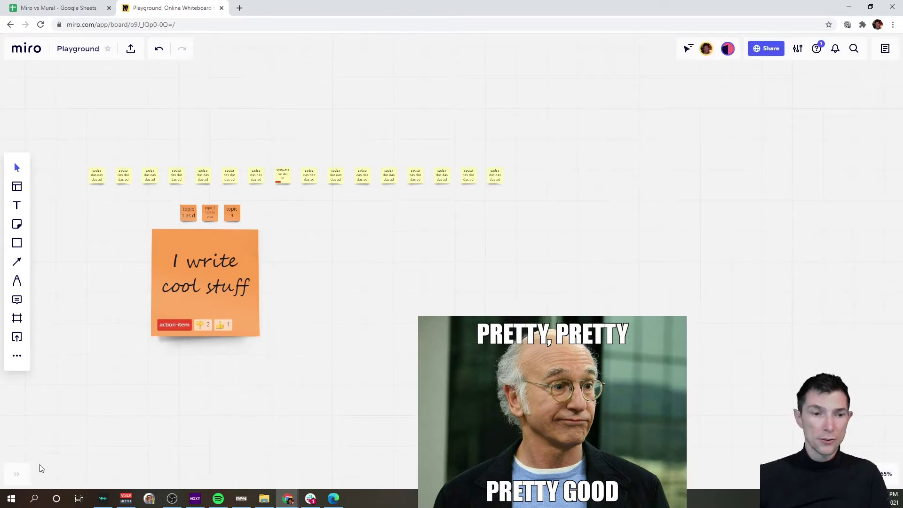
# Start a new voting session named 'Prioritization of Actions'
pyautogui.click(16, 474)
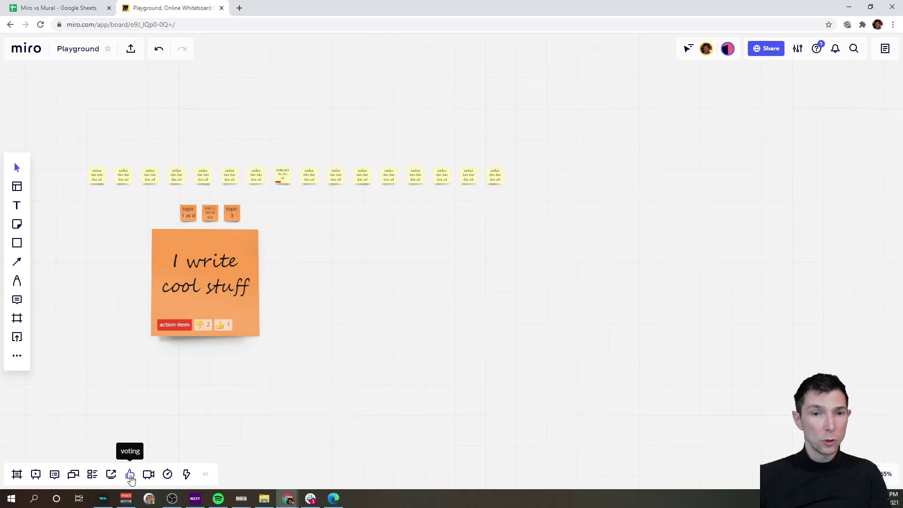
pyautogui.click(131, 474)
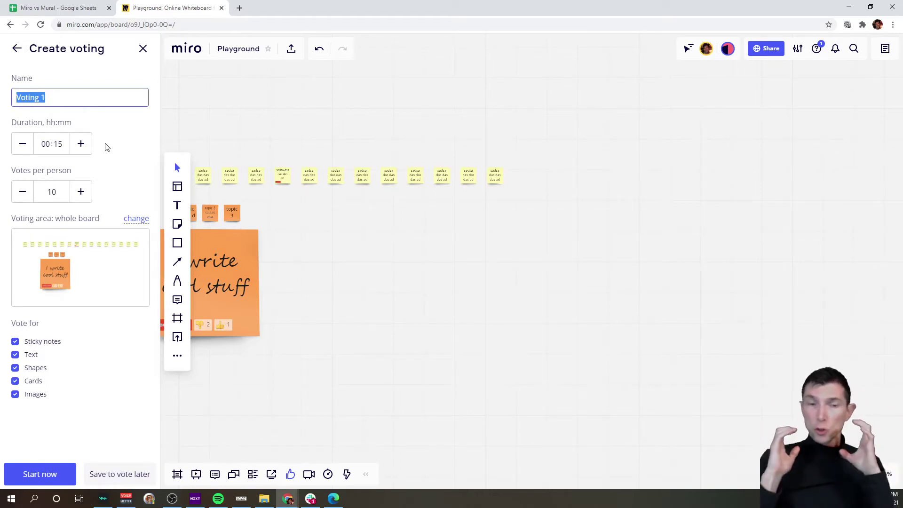
pyautogui.write('Prioritization of Actions')
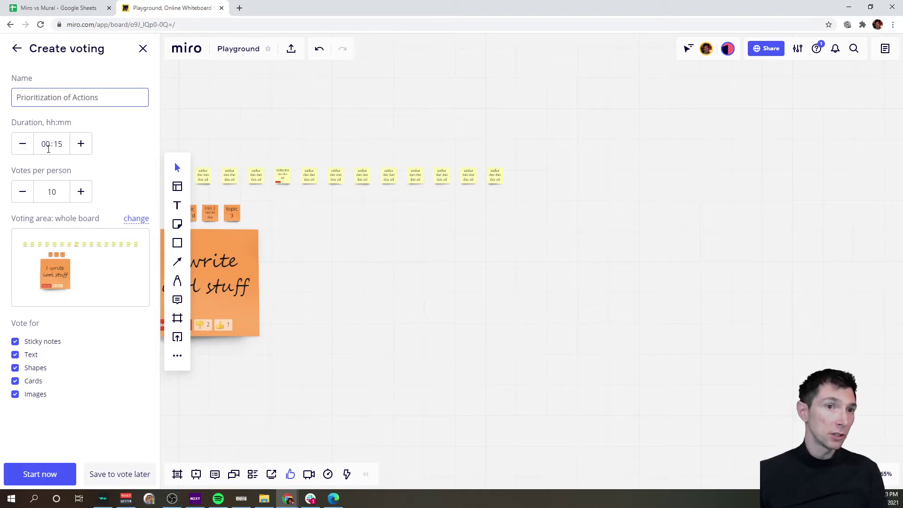
# Set the voting duration to 3 minutes and votes per person to 3
pyautogui.click(57, 144)
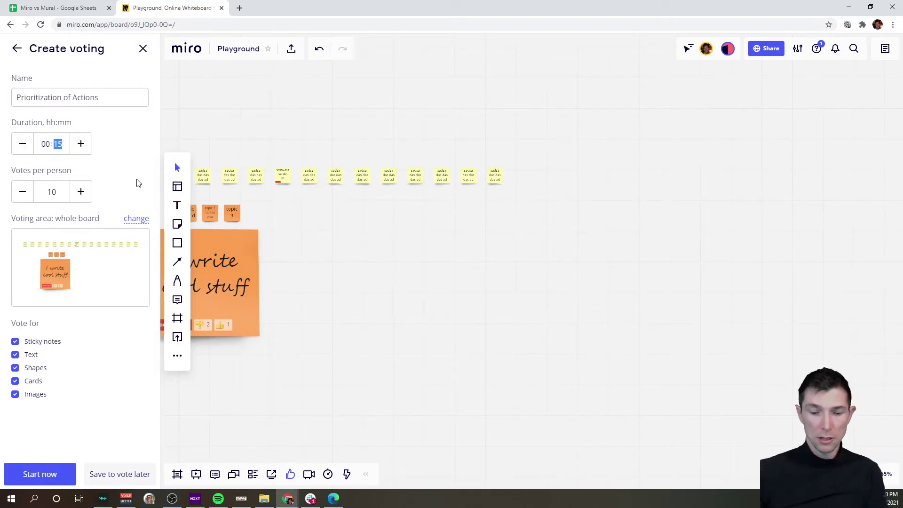
pyautogui.write('3')
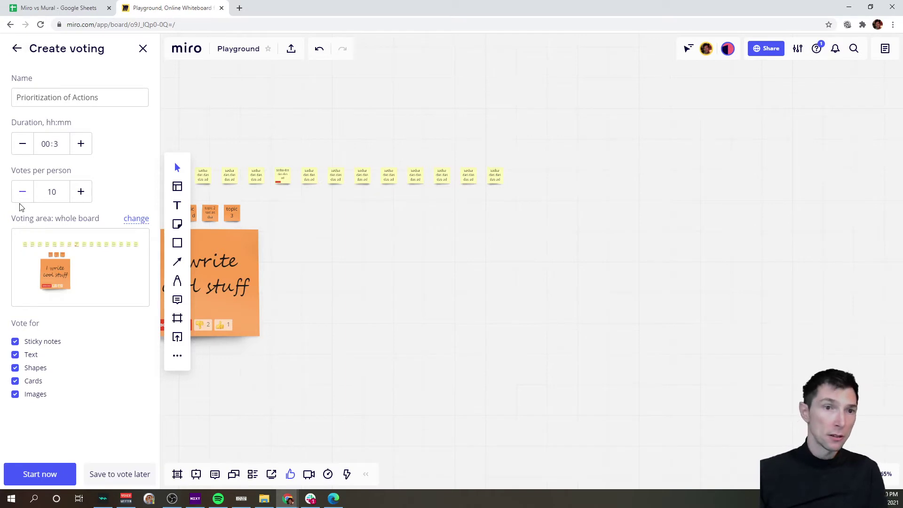
pyautogui.click(21, 197)
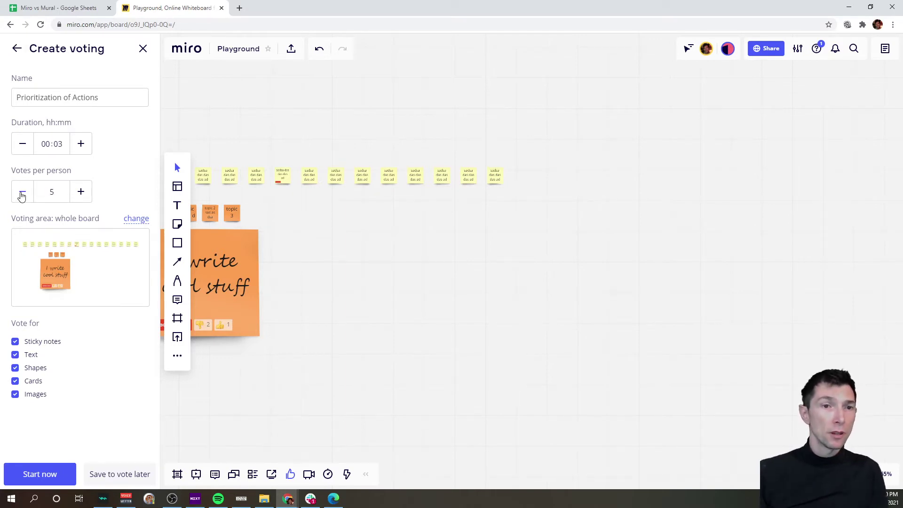
pyautogui.click(22, 197)
pyautogui.click(23, 197)
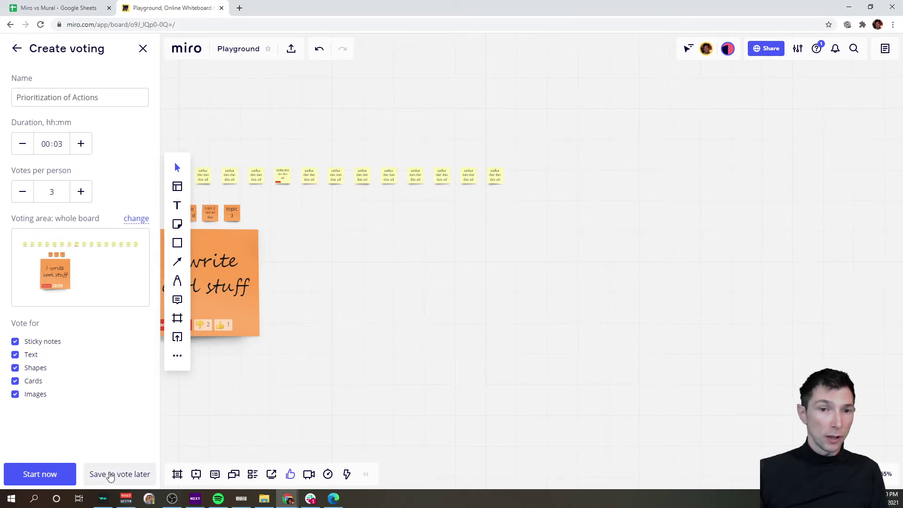
pyautogui.moveTo(359, 242); pyautogui.dragTo(443, 222)
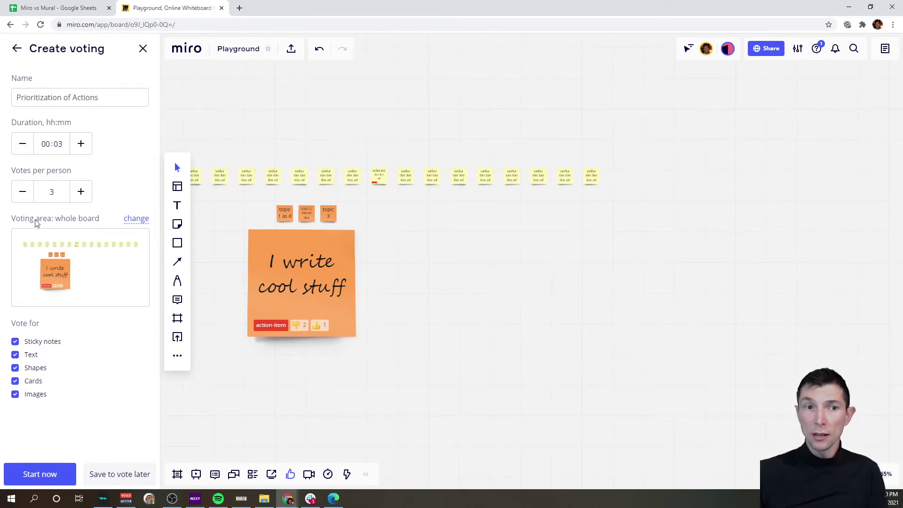
pyautogui.click(126, 225)
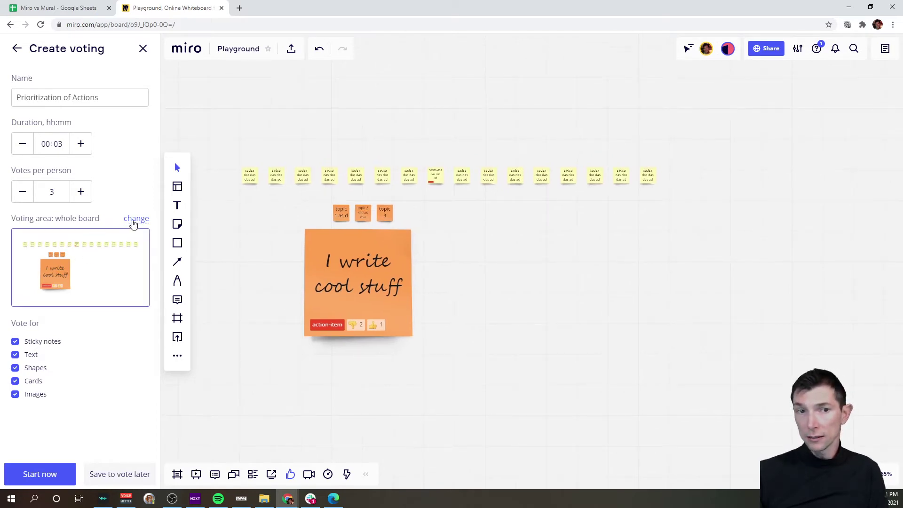
# Set a custom voting area framing the orange sticky notes
pyautogui.click(134, 219)
pyautogui.moveTo(184, 100); pyautogui.dragTo(604, 312)
pyautogui.moveTo(604, 346); pyautogui.dragTo(289, 250)
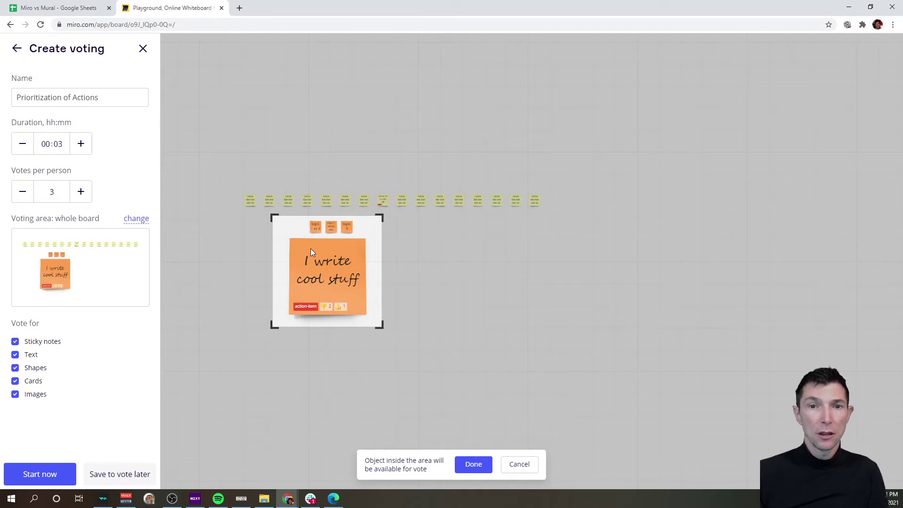
pyautogui.click(473, 465)
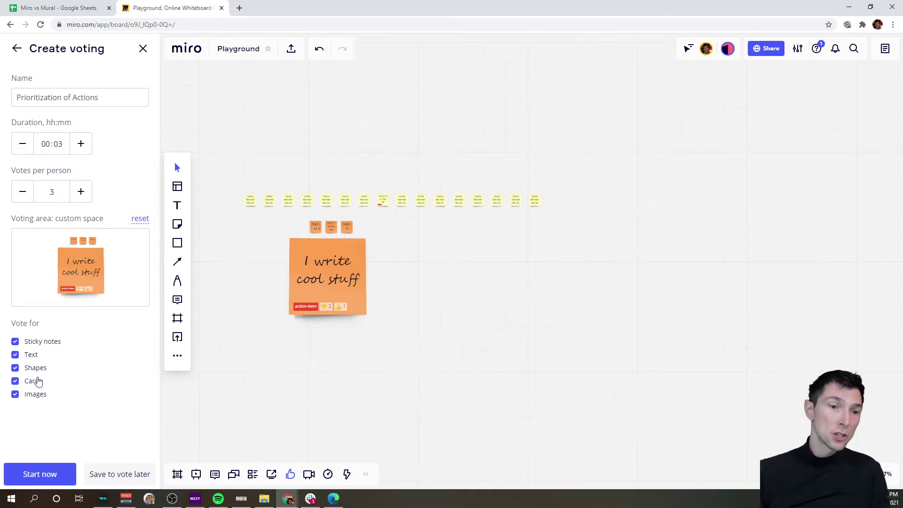
# Exclude images, cards, shapes and text so only sticky notes count, and save for later
pyautogui.click(35, 396)
pyautogui.click(31, 381)
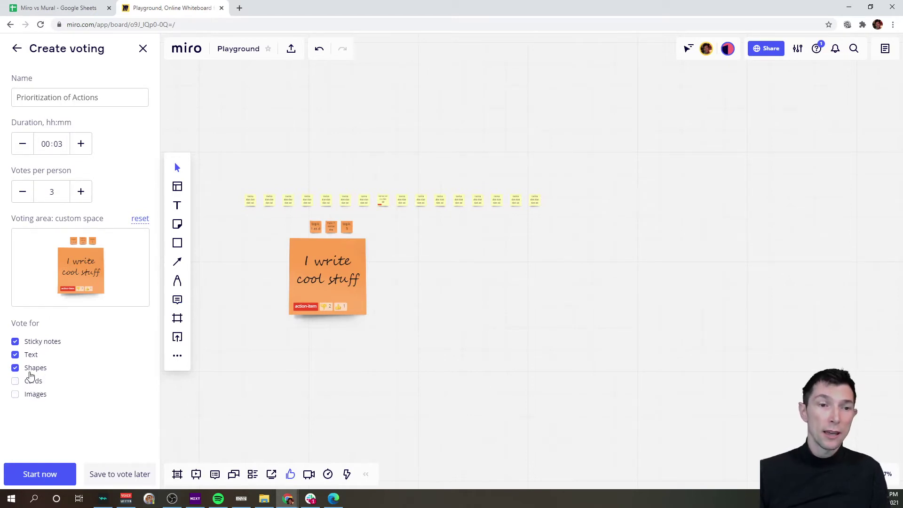
pyautogui.click(30, 368)
pyautogui.click(28, 355)
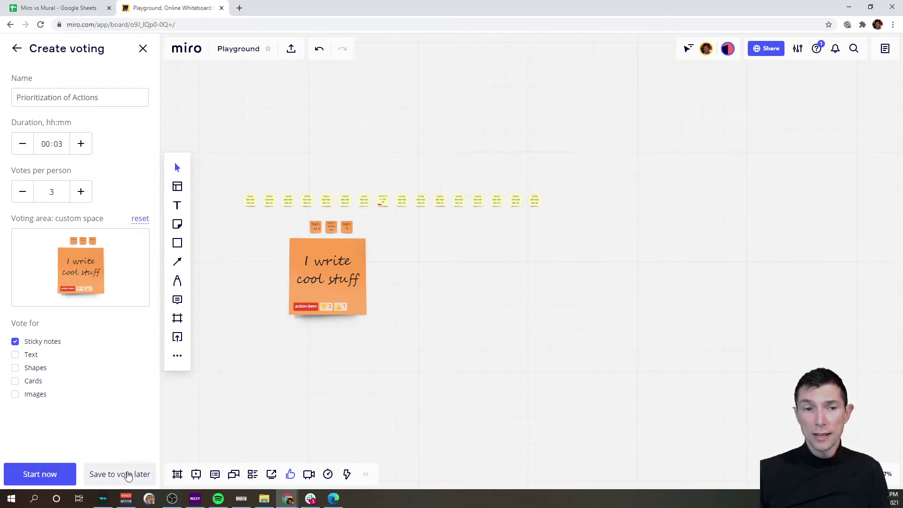
pyautogui.click(128, 476)
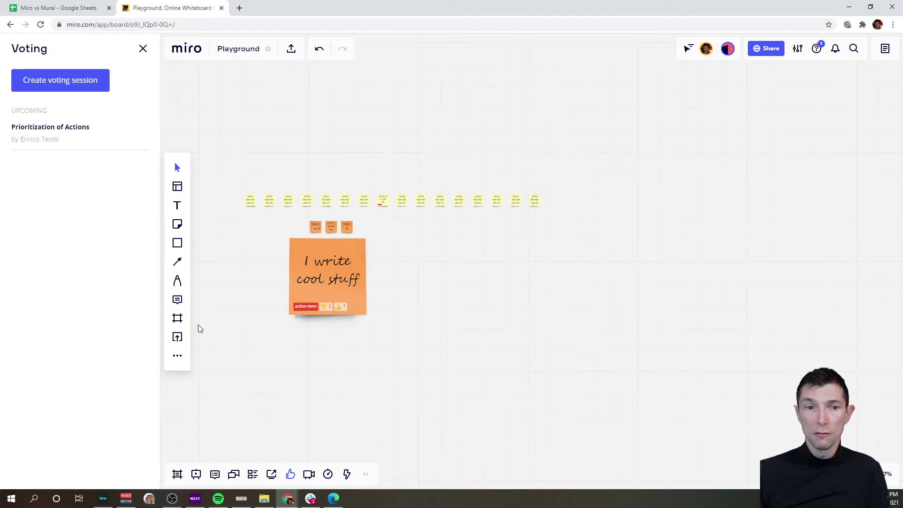
# Insert the first 'sunset' result from Google image search onto the board
pyautogui.click(178, 355)
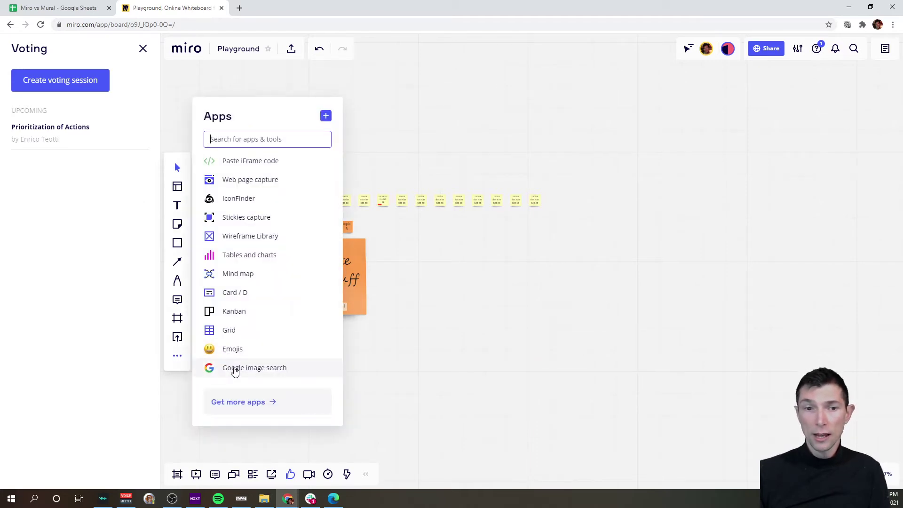
pyautogui.click(236, 370)
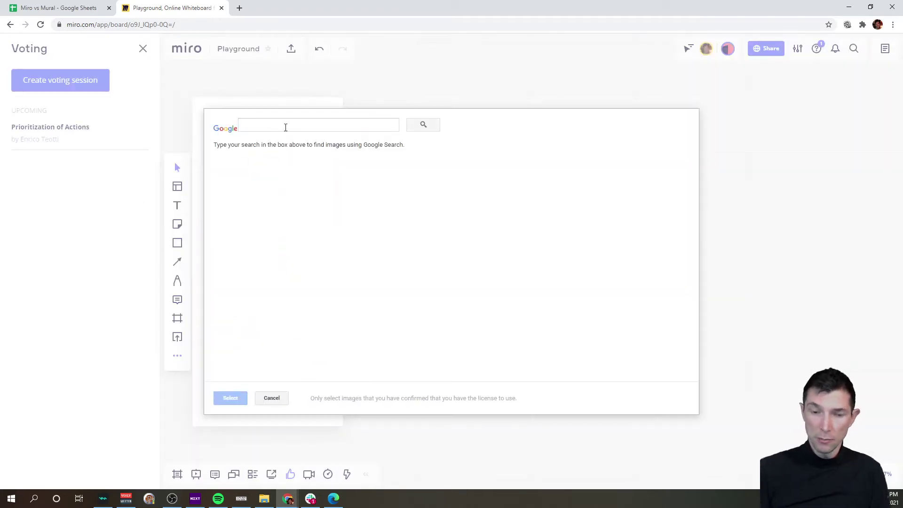
pyautogui.click(286, 128)
pyautogui.write('sunset')
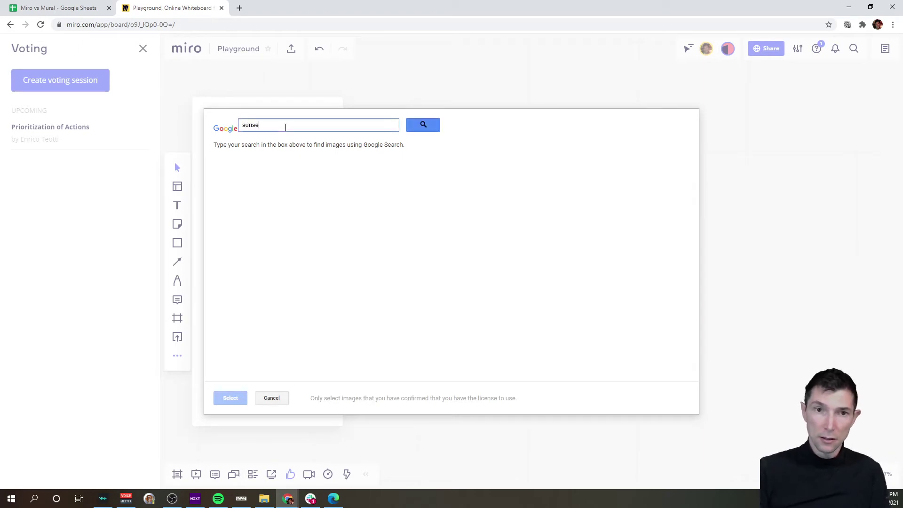
pyautogui.press('Return')
pyautogui.click(260, 209)
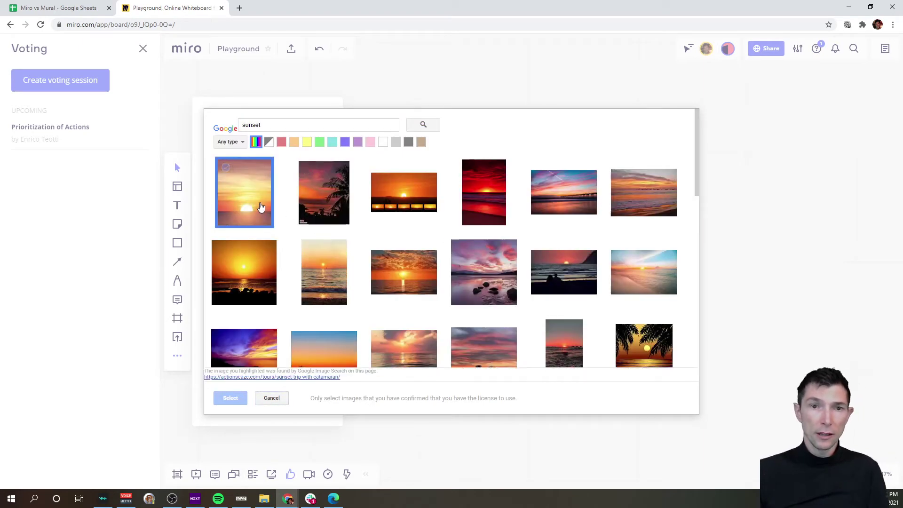
pyautogui.click(230, 398)
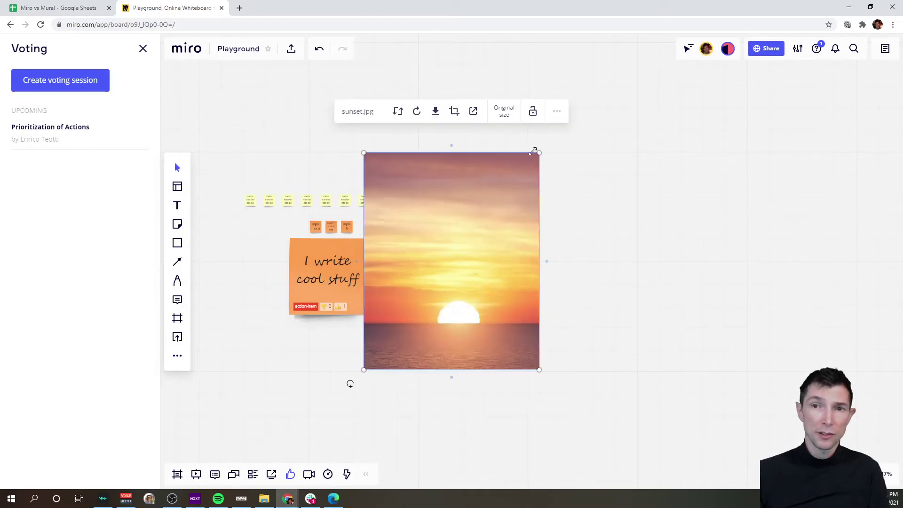
# Resize and position the sunset image over the I write cool stuff sticky
pyautogui.moveTo(538, 153); pyautogui.dragTo(442, 287)
pyautogui.moveTo(416, 320); pyautogui.dragTo(272, 268)
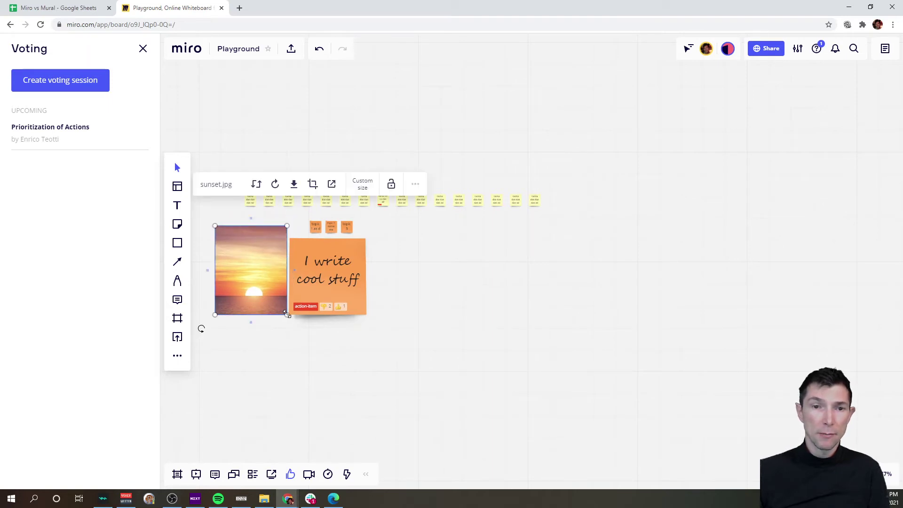
pyautogui.moveTo(287, 314); pyautogui.dragTo(412, 364)
pyautogui.moveTo(326, 337); pyautogui.dragTo(365, 323)
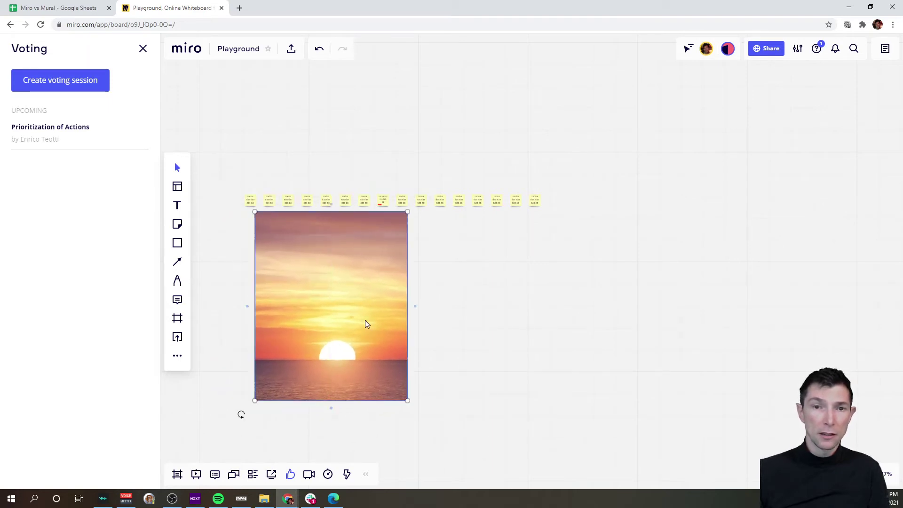
# Send the sunset image to back and move a small yellow sticky onto it
pyautogui.rightClick(365, 282)
pyautogui.click(413, 388)
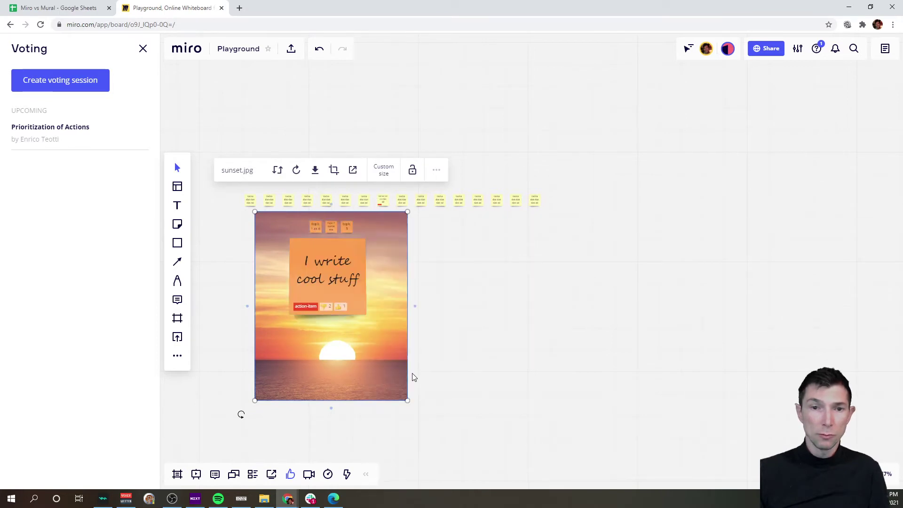
pyautogui.click(453, 268)
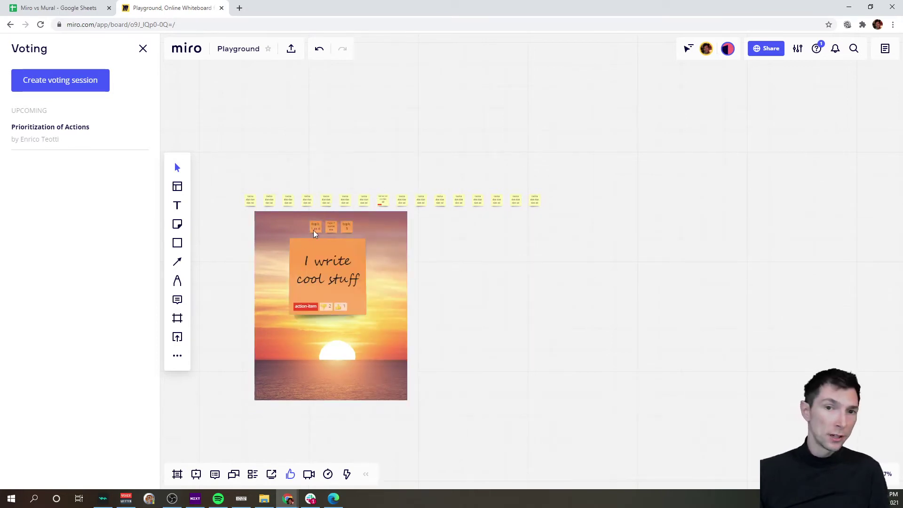
pyautogui.moveTo(381, 204); pyautogui.dragTo(361, 226)
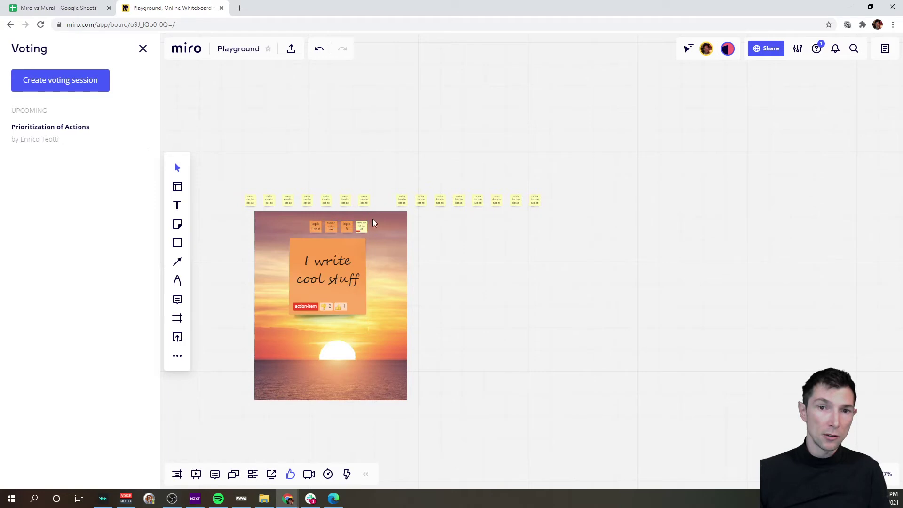
pyautogui.click(442, 245)
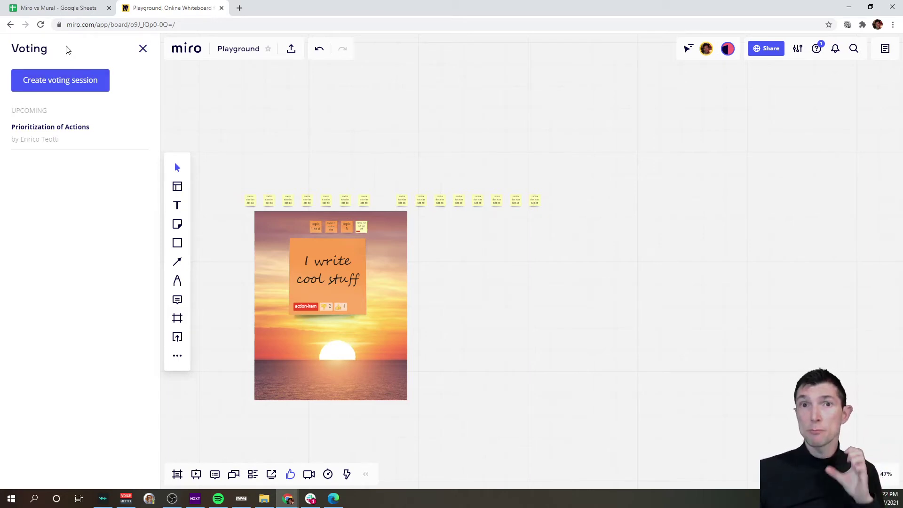
# Close the voting panel, then collapse and re-expand the bottom toolbar
pyautogui.click(142, 49)
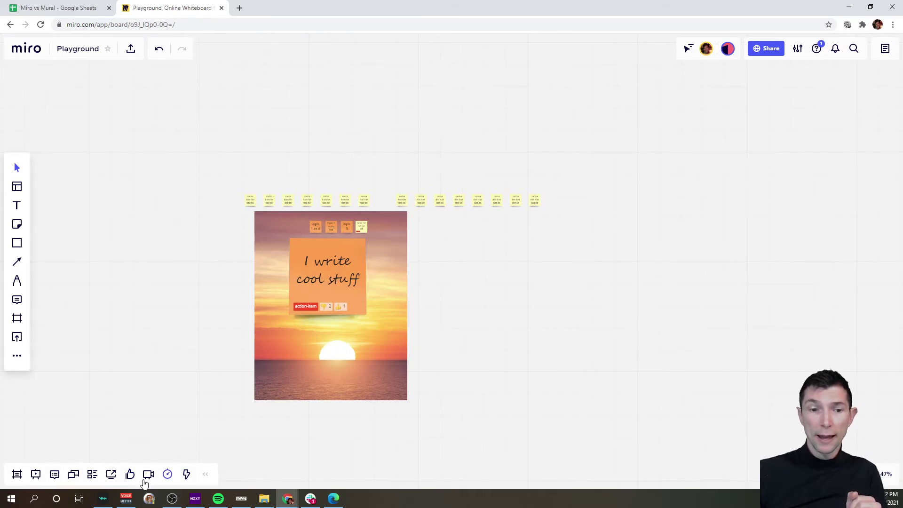
pyautogui.click(207, 476)
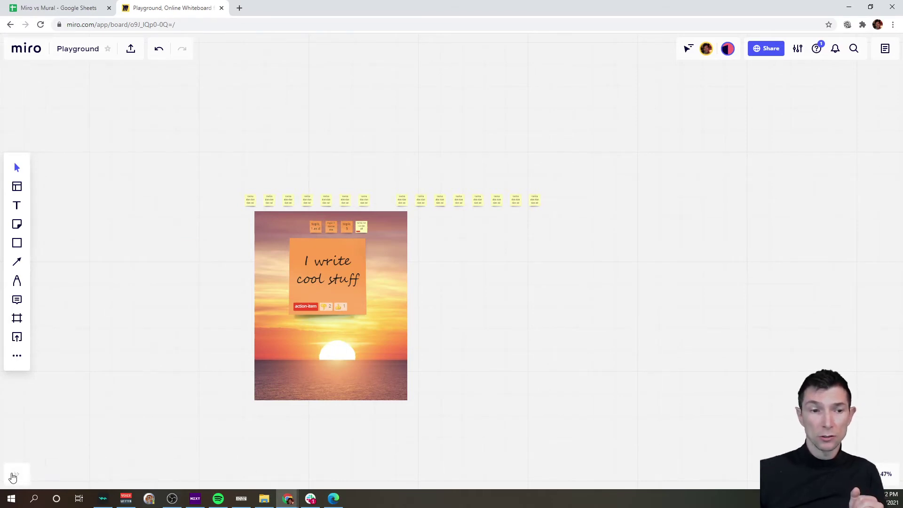
pyautogui.click(27, 474)
# Reopen Prioritization of Actions and redraw its voting area over the sunset image
pyautogui.click(130, 474)
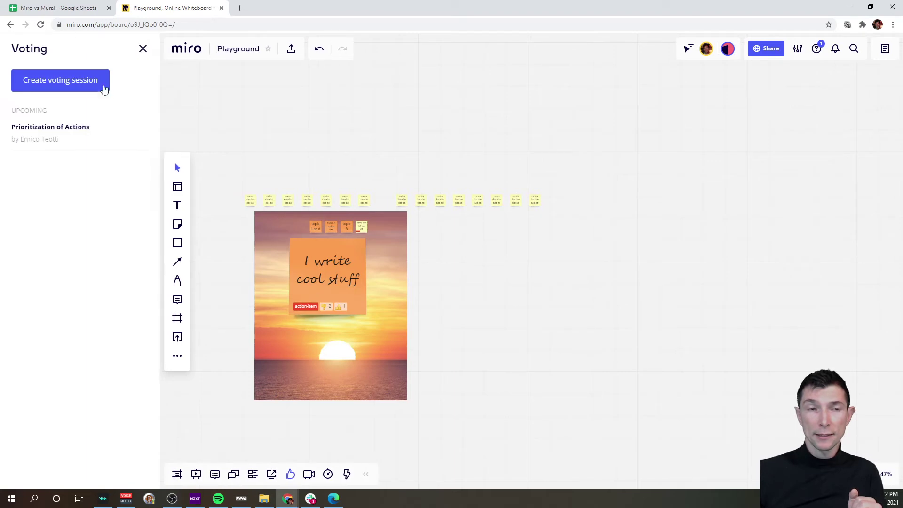
pyautogui.click(58, 128)
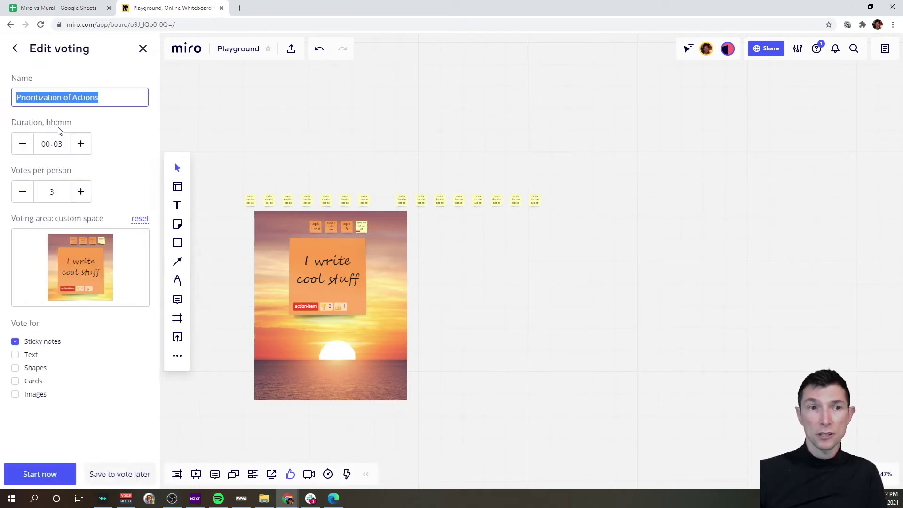
pyautogui.click(140, 218)
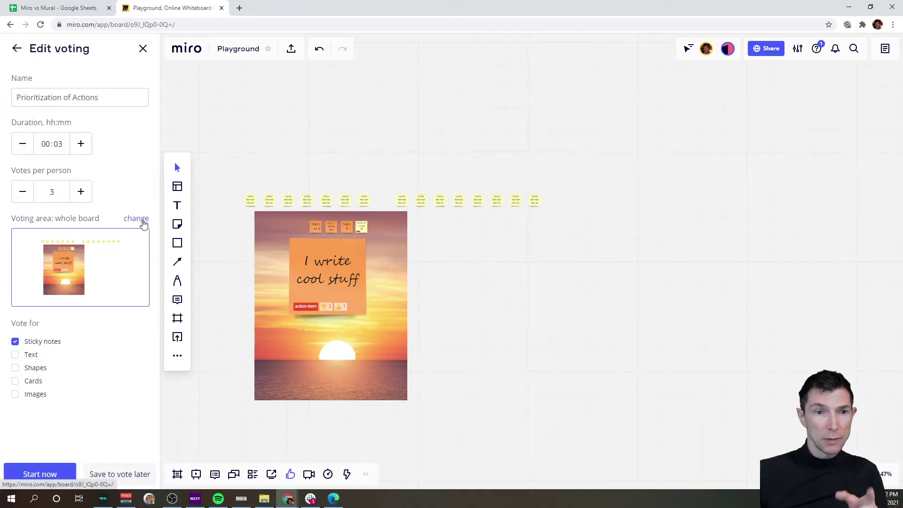
pyautogui.click(138, 219)
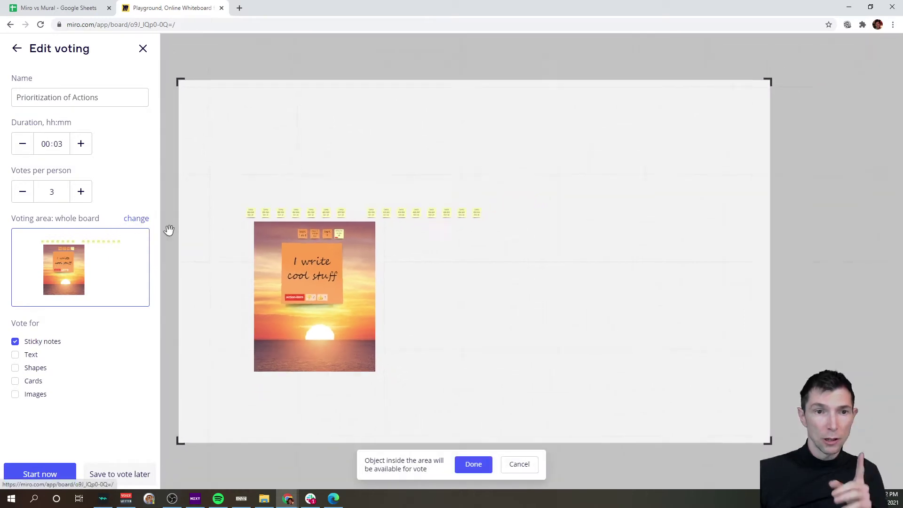
pyautogui.moveTo(716, 98); pyautogui.dragTo(277, 299)
pyautogui.moveTo(231, 338); pyautogui.dragTo(294, 267)
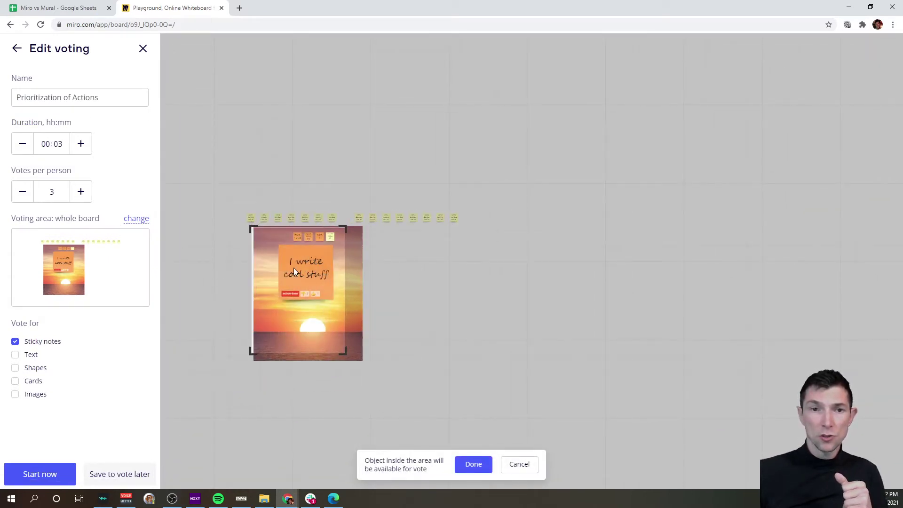
pyautogui.press('Escape')
# Reopen and close the Prioritization of Actions settings, then switch to the guest's window
pyautogui.scroll(4, 365, 248)
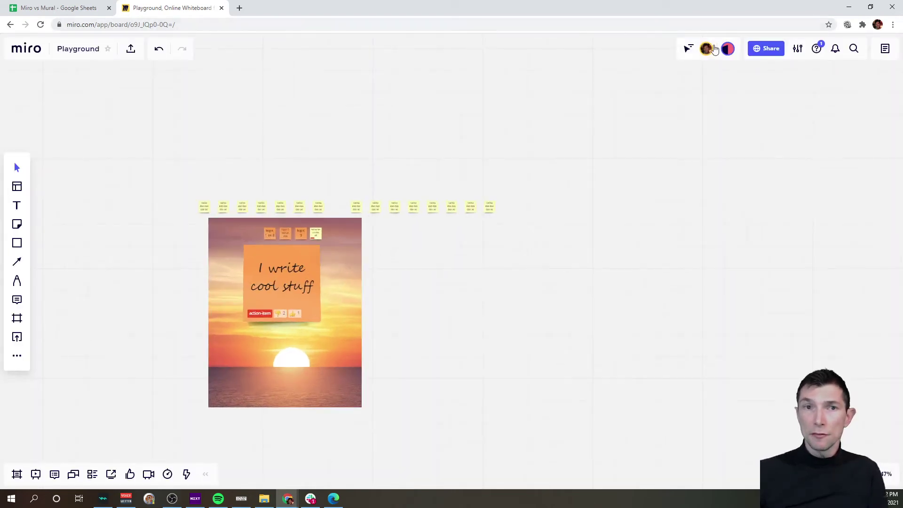
pyautogui.click(129, 474)
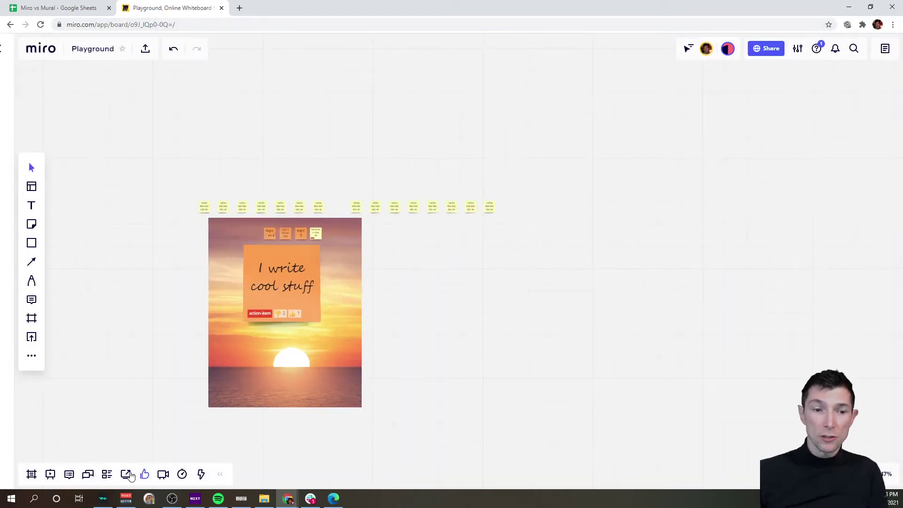
pyautogui.click(75, 126)
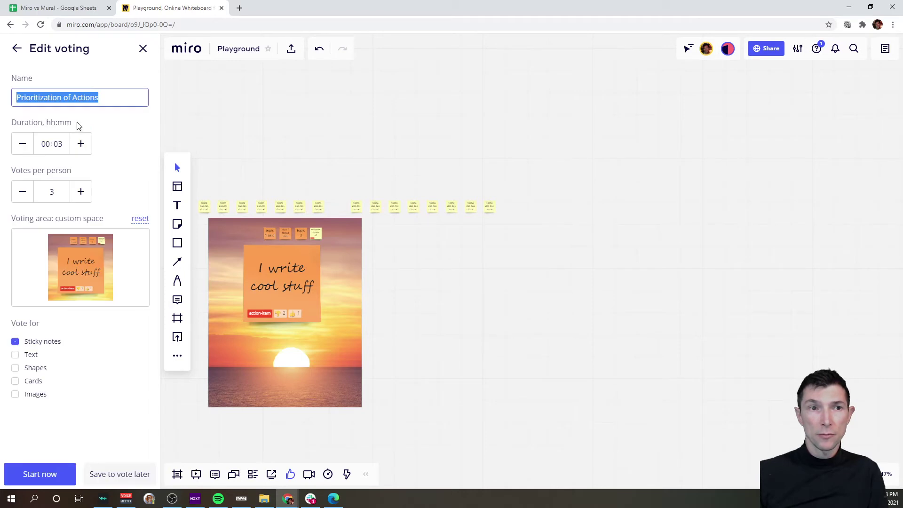
pyautogui.click(143, 49)
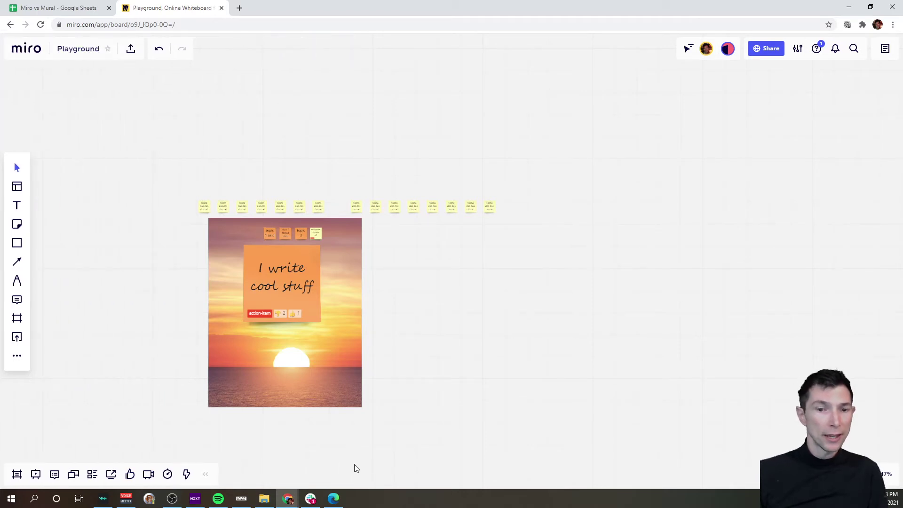
pyautogui.click(332, 499)
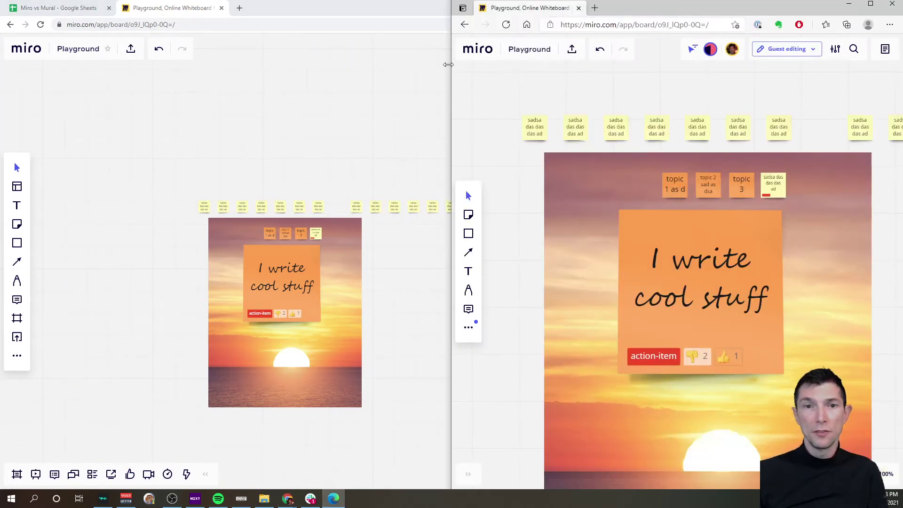
# Snap the owner's window left beside the guest's, and open the guest's Voting list
pyautogui.click(384, 63)
pyautogui.press('super+Left')
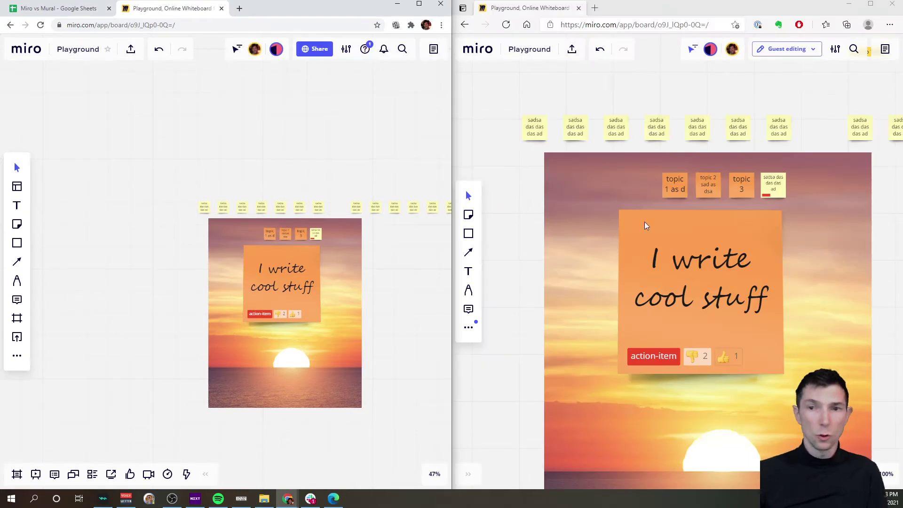
pyautogui.click(496, 157)
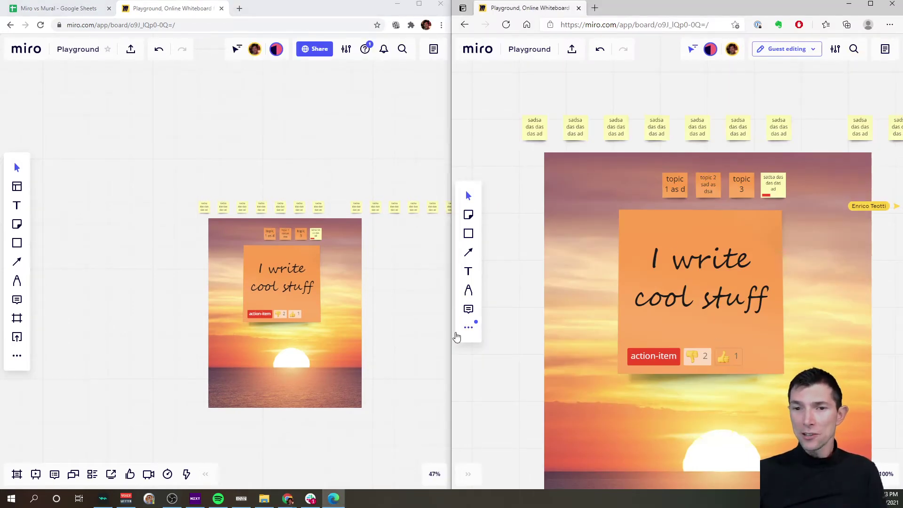
pyautogui.click(468, 328)
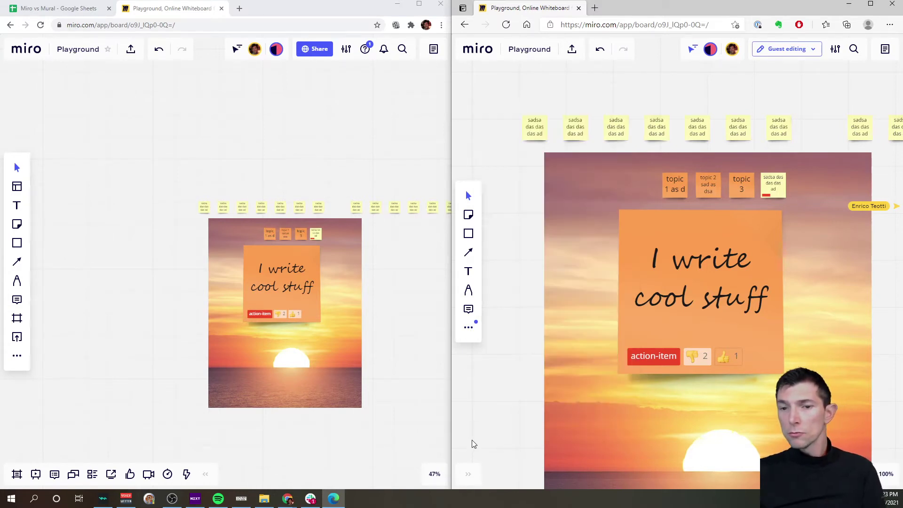
pyautogui.click(469, 474)
pyautogui.click(580, 475)
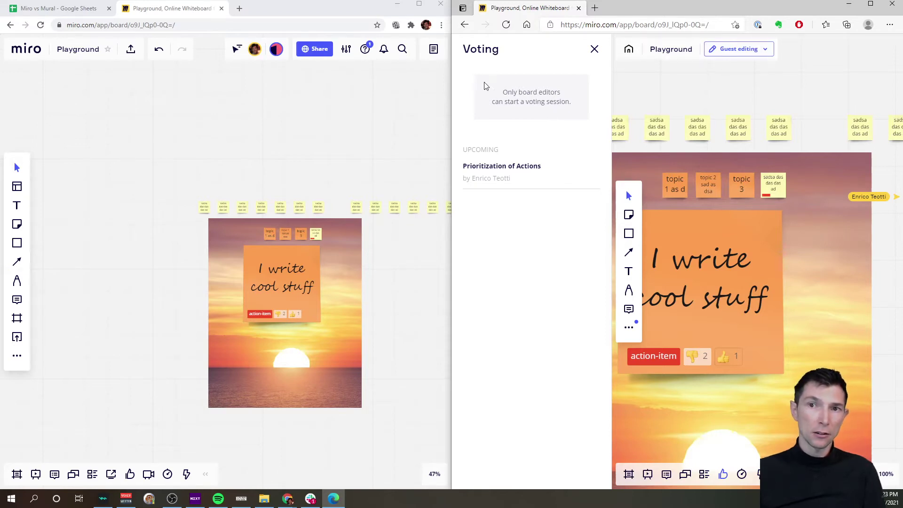
# As the guest, try votes per person down to 1 and a new session name, then discard
pyautogui.click(515, 166)
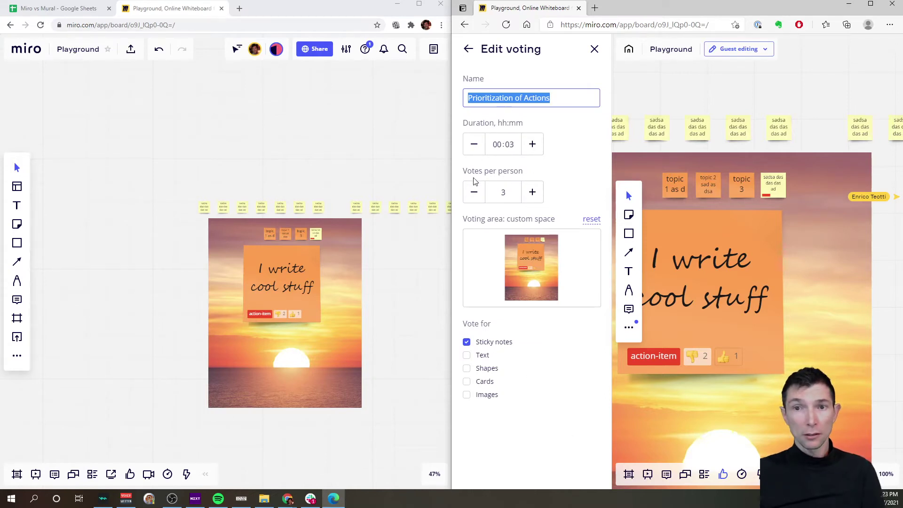
pyautogui.click(475, 192)
pyautogui.click(475, 193)
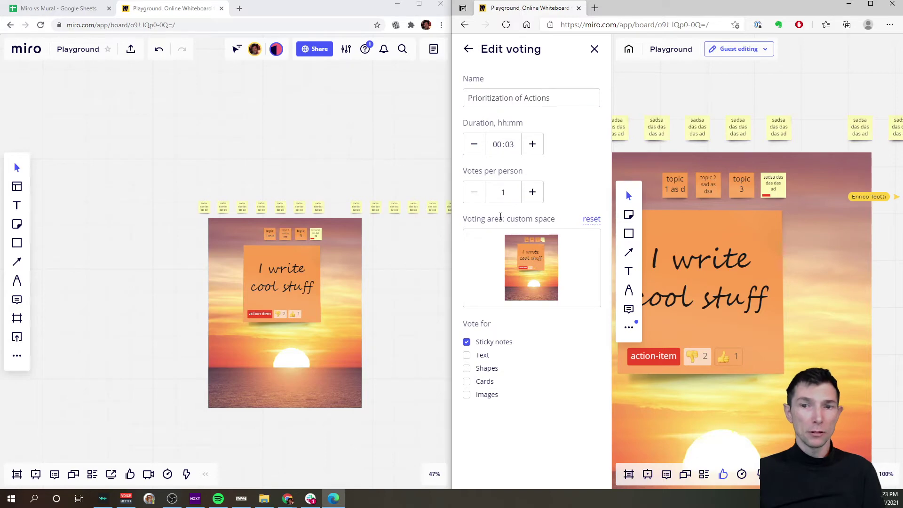
pyautogui.click(871, 3)
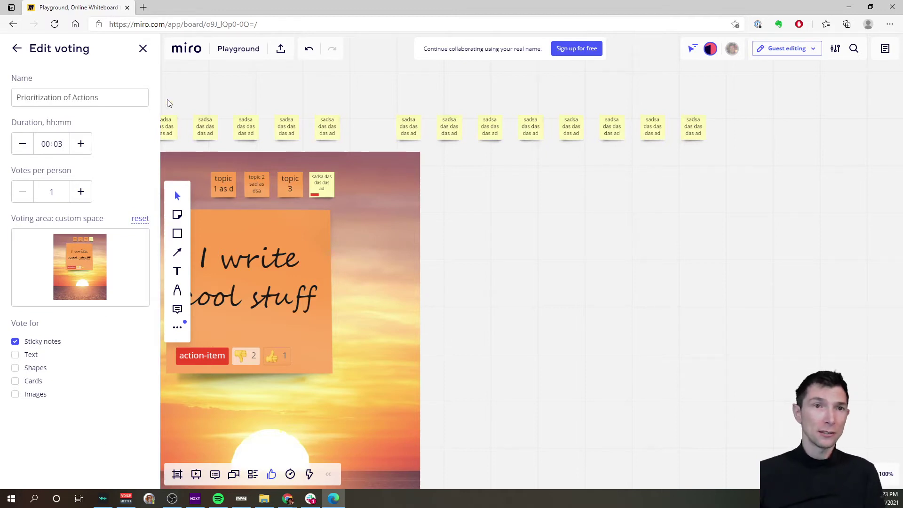
pyautogui.click(90, 97)
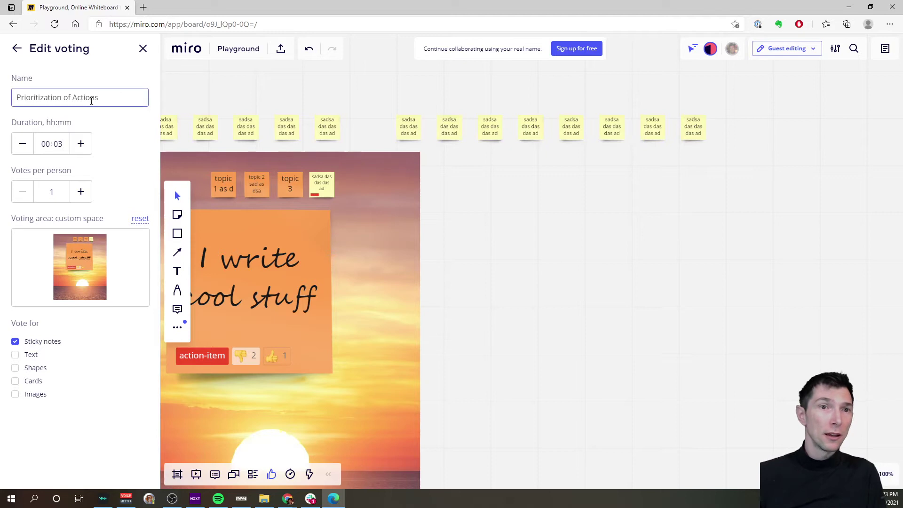
pyautogui.write('dsadas')
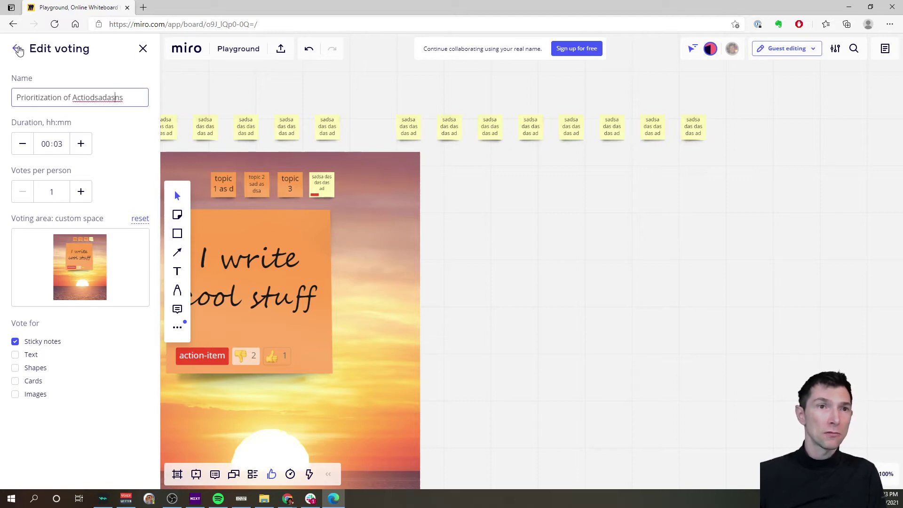
pyautogui.click(143, 48)
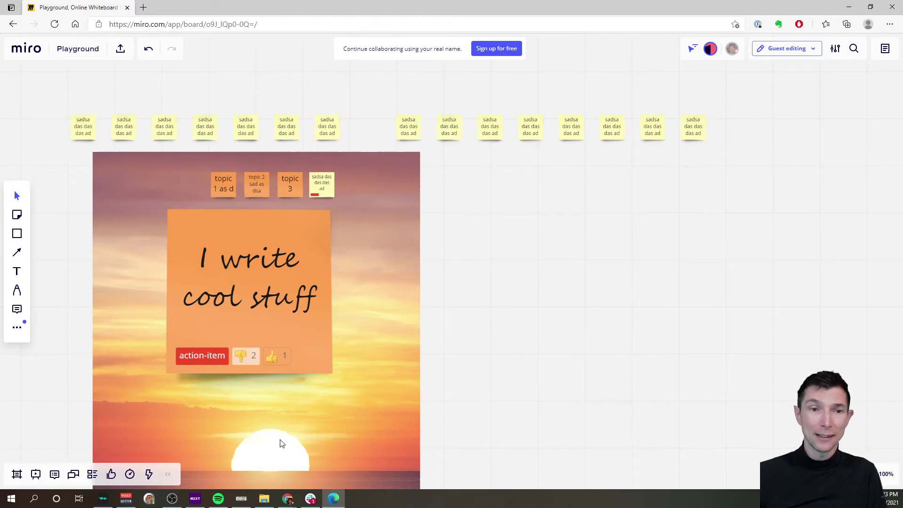
# Bring forward and maximise the owner's board, then open the Prioritization of Actions session
pyautogui.moveTo(296, 504)
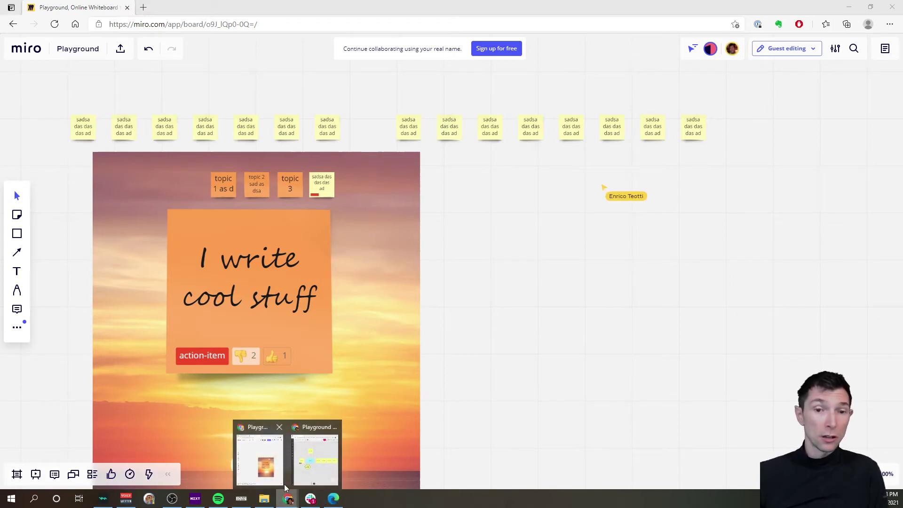
pyautogui.click(262, 454)
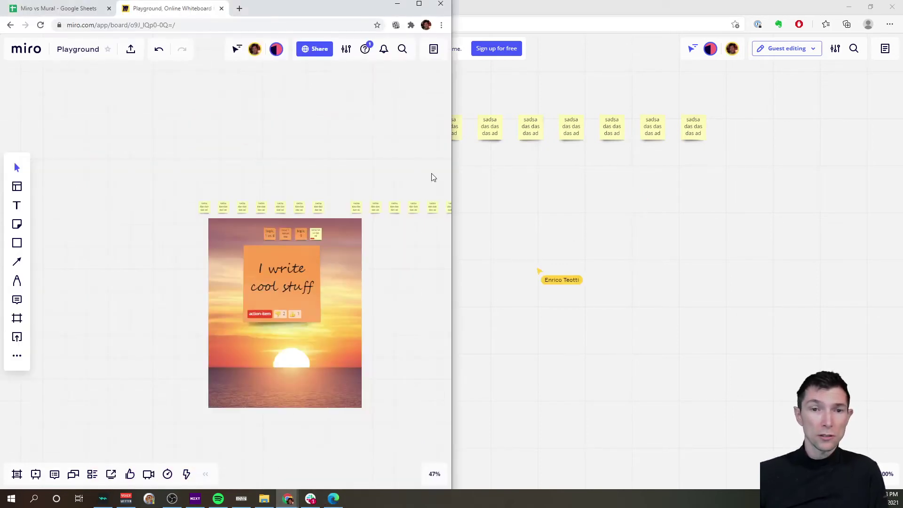
pyautogui.click(418, 4)
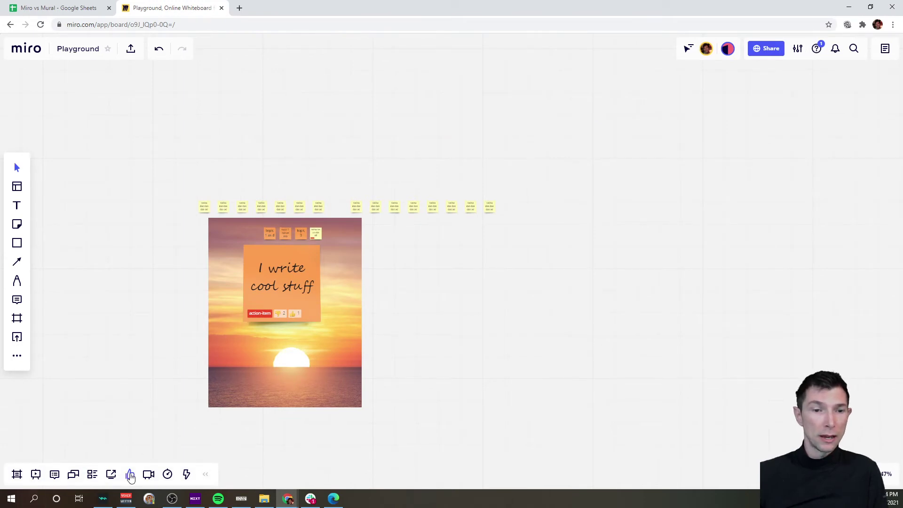
pyautogui.click(130, 474)
pyautogui.click(56, 132)
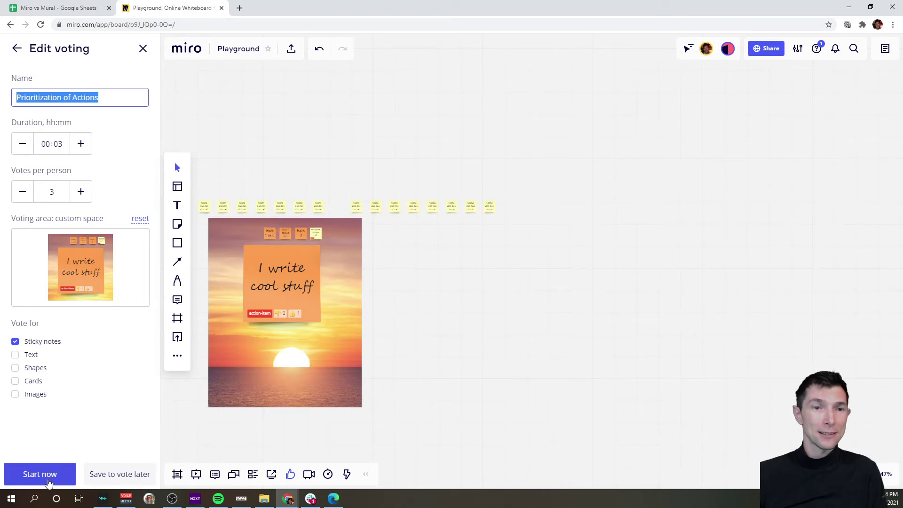
# Start the Prioritization of Actions vote now and check the guest's voting invitation
pyautogui.click(329, 498)
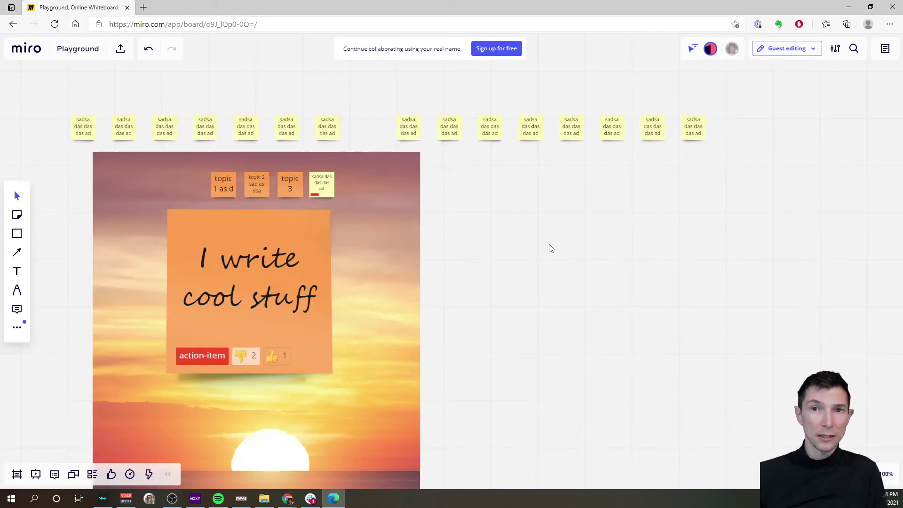
pyautogui.click(168, 475)
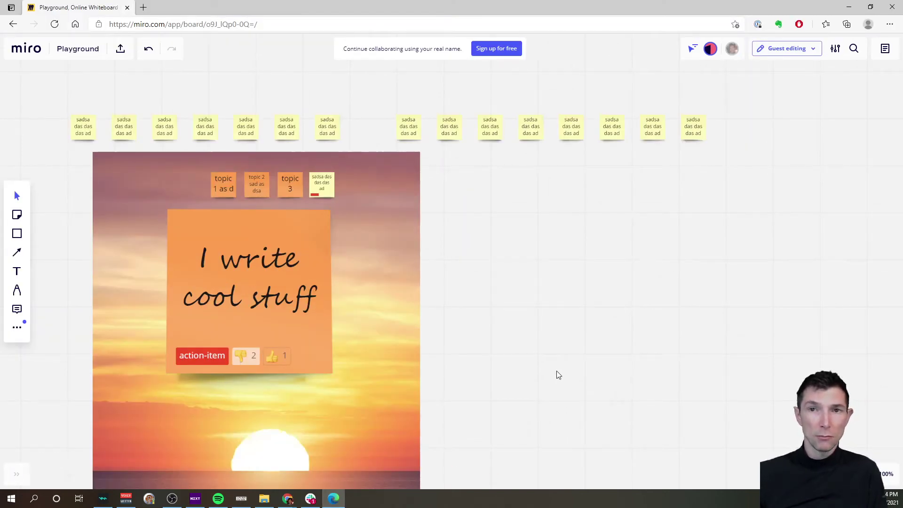
pyautogui.click(288, 498)
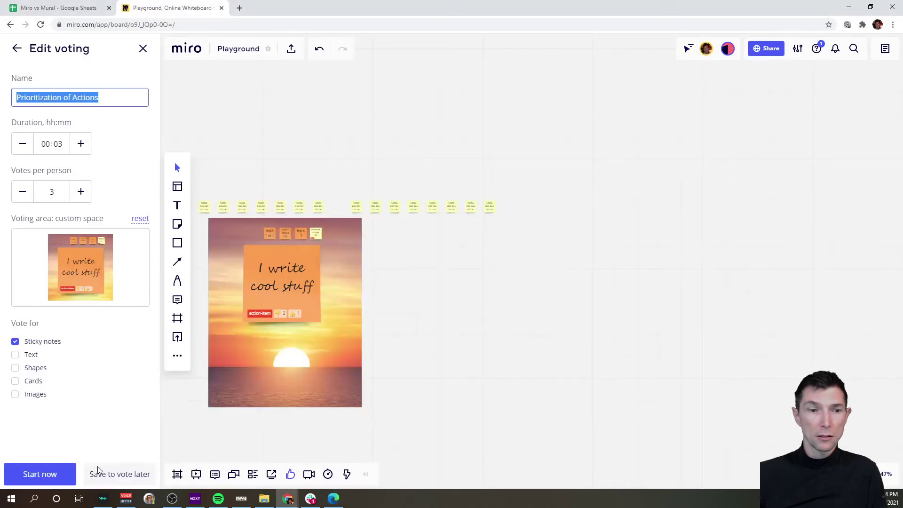
pyautogui.click(30, 473)
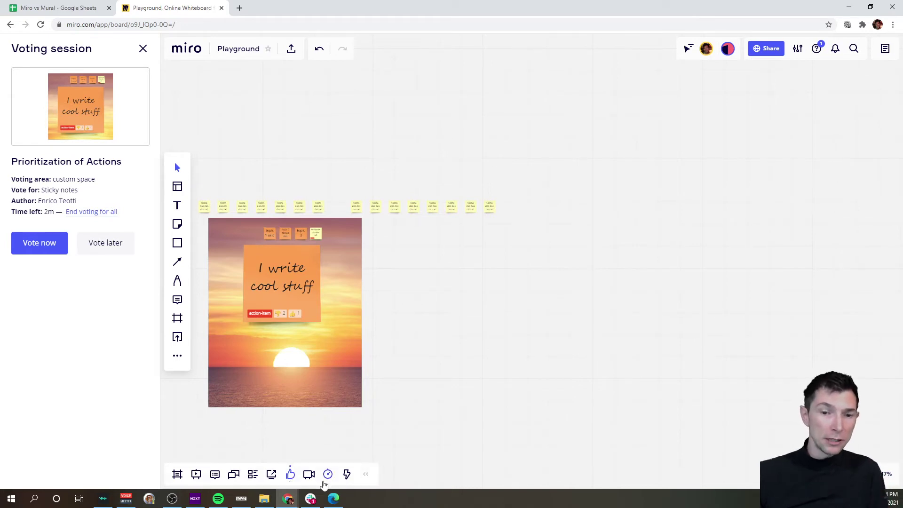
pyautogui.click(333, 499)
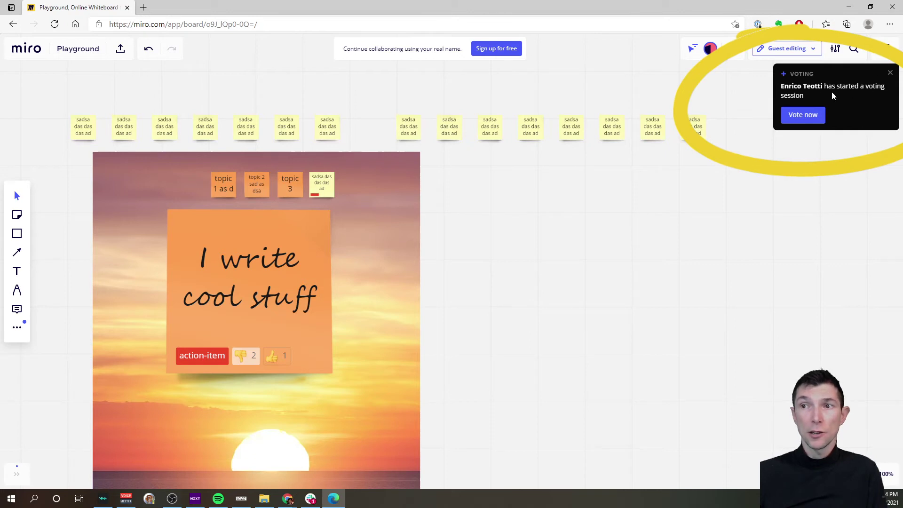
# As the guest, vote once each for topic 2, topic 3 and the yellow sticky, then submit
pyautogui.click(803, 116)
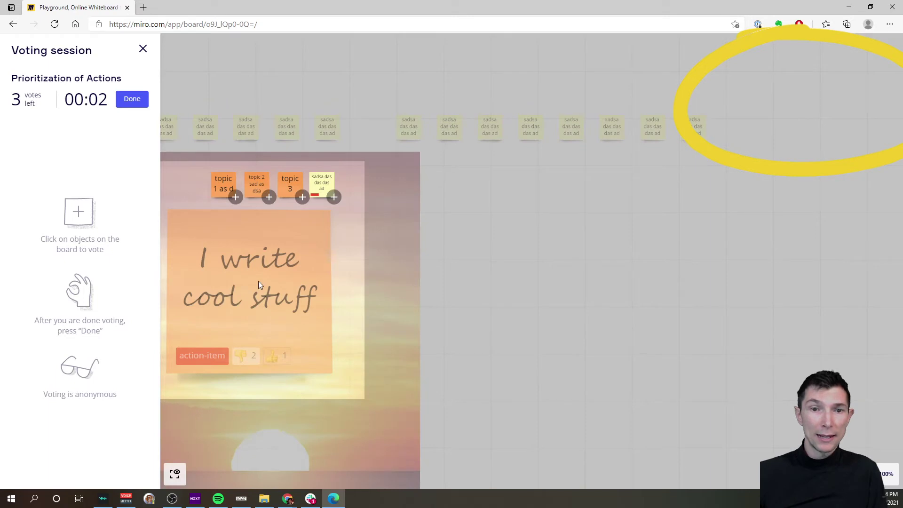
pyautogui.moveTo(182, 289); pyautogui.dragTo(297, 262)
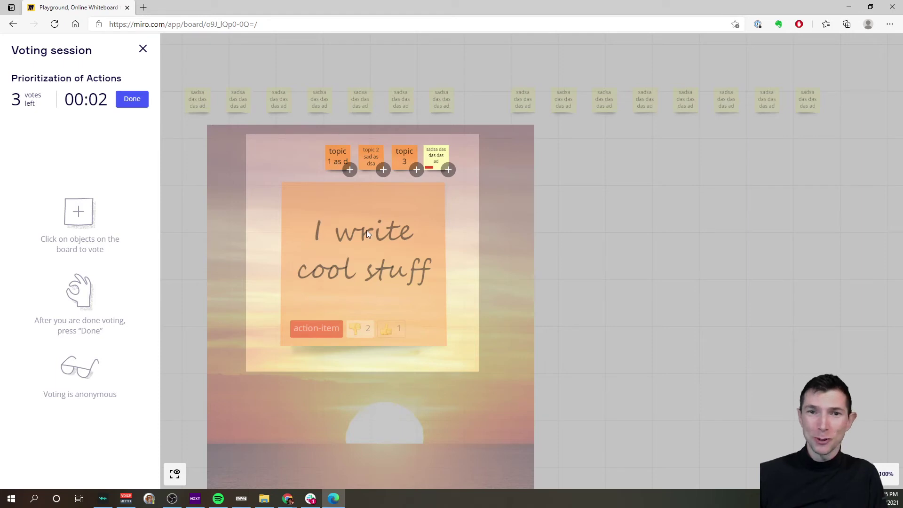
pyautogui.click(383, 170)
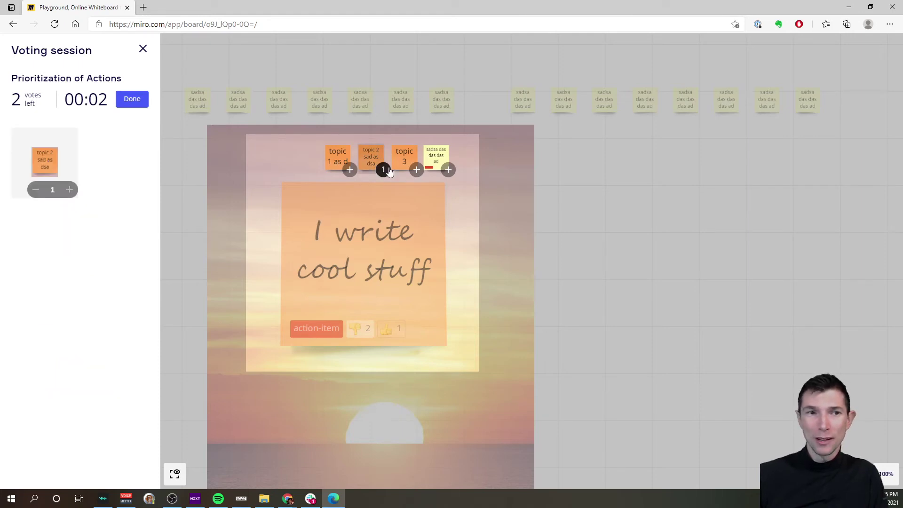
pyautogui.click(417, 170)
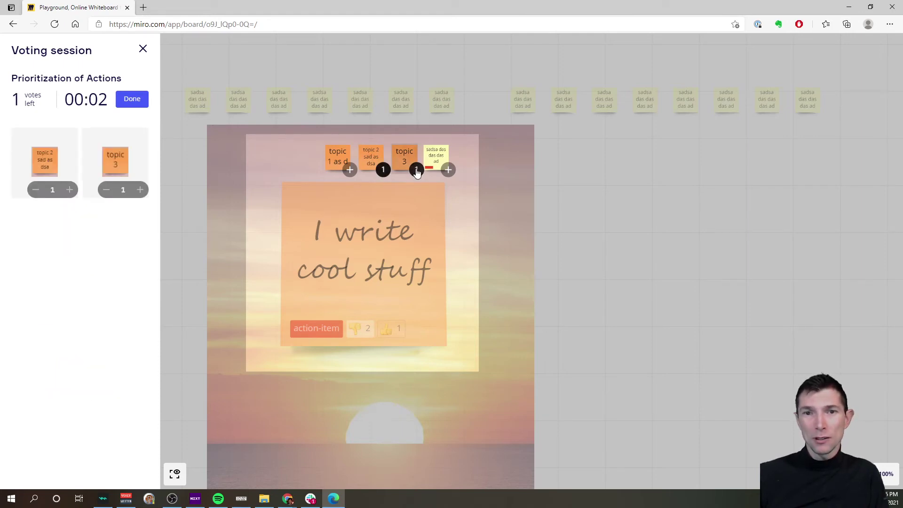
pyautogui.click(448, 170)
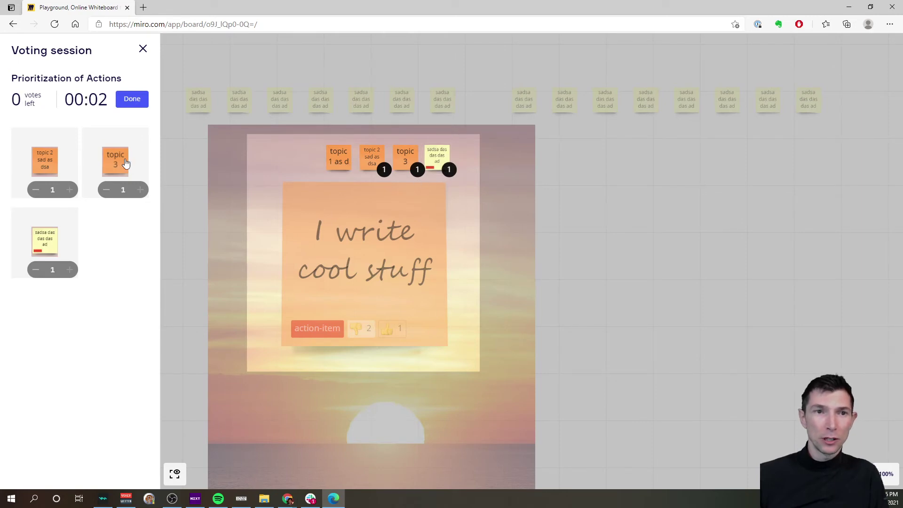
pyautogui.click(131, 99)
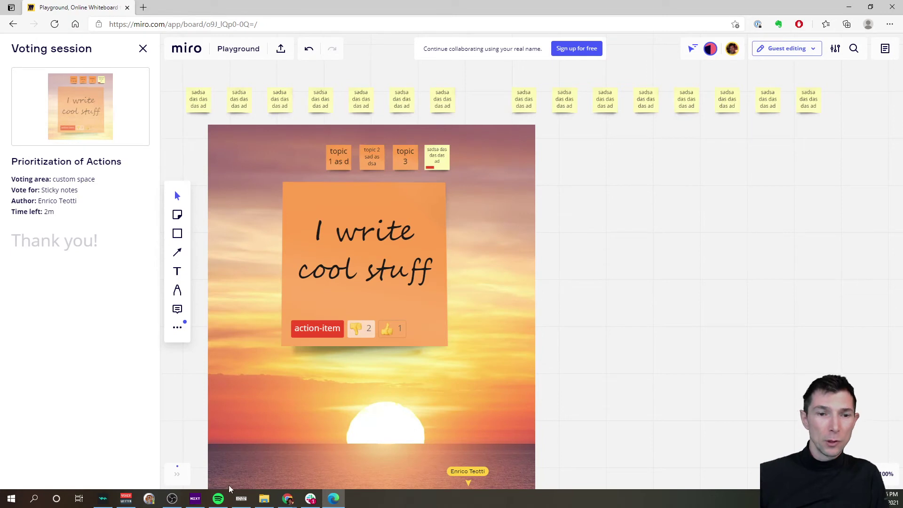
pyautogui.click(178, 475)
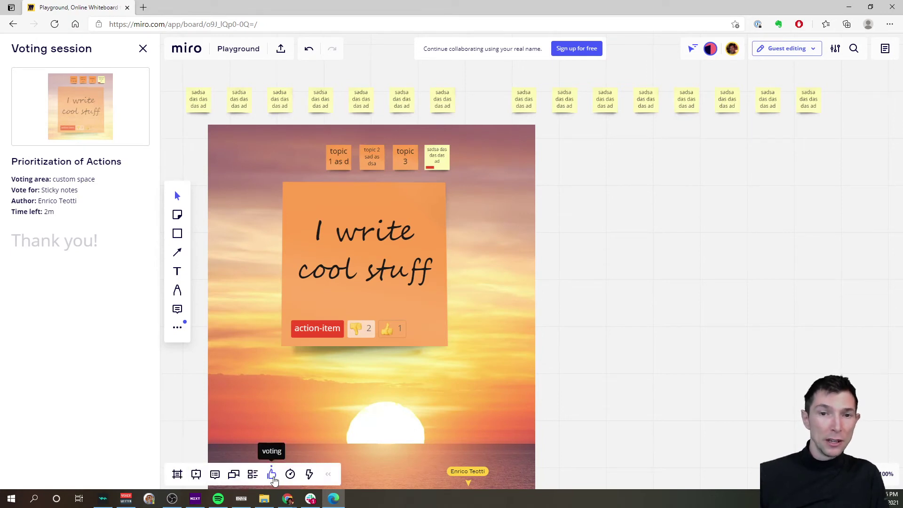
pyautogui.click(273, 475)
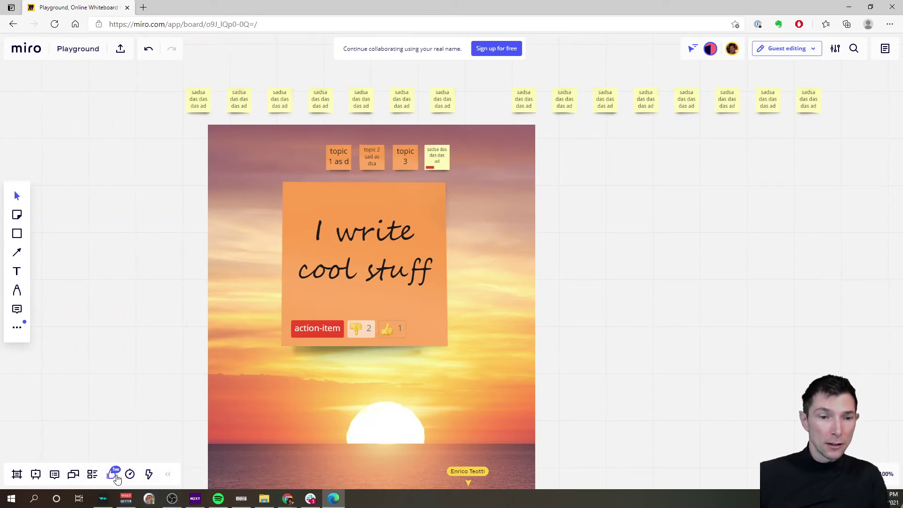
pyautogui.click(111, 474)
pyautogui.click(78, 96)
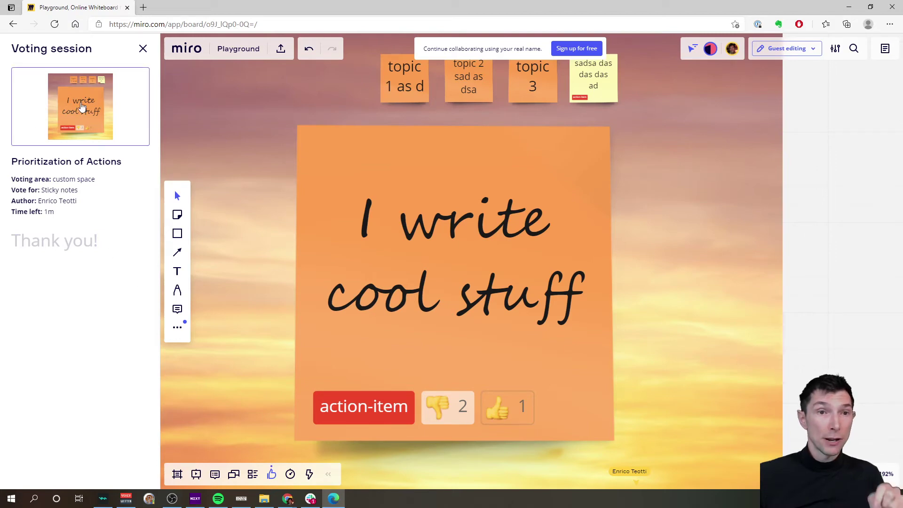
pyautogui.click(144, 49)
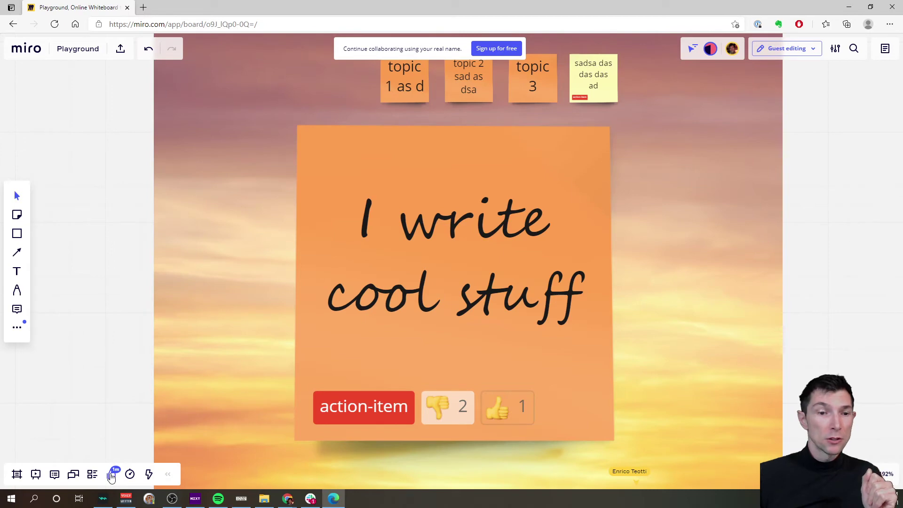
pyautogui.click(111, 476)
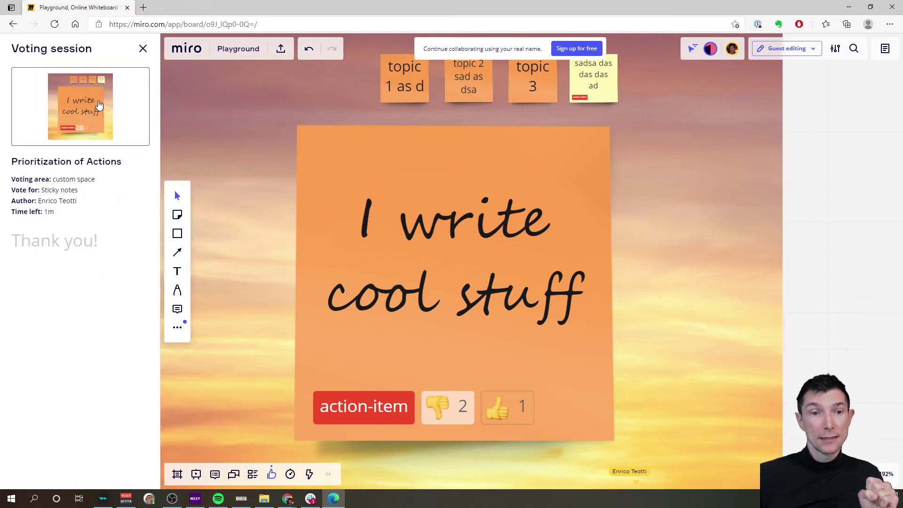
pyautogui.click(142, 49)
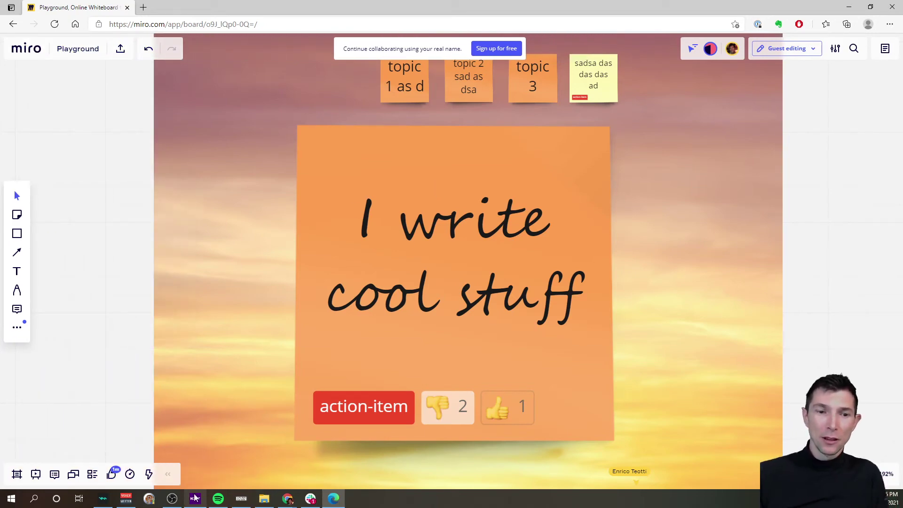
pyautogui.moveTo(291, 500)
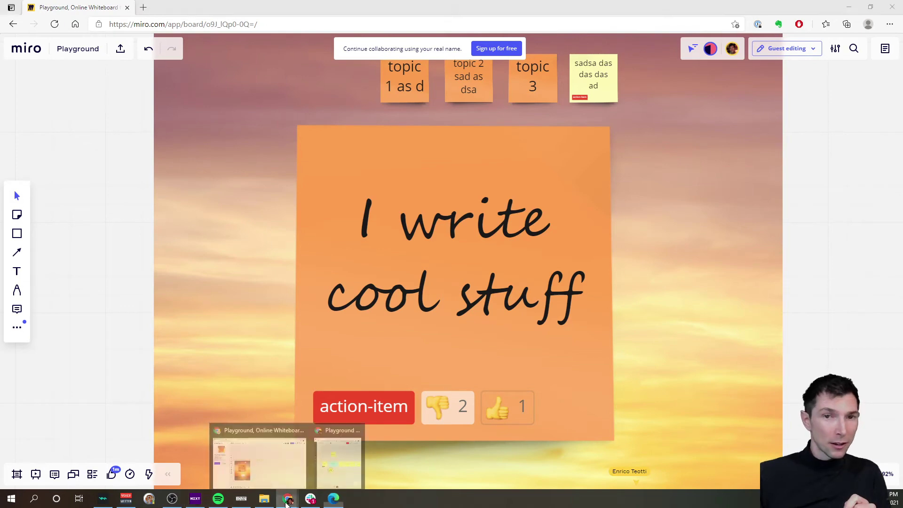
pyautogui.click(278, 465)
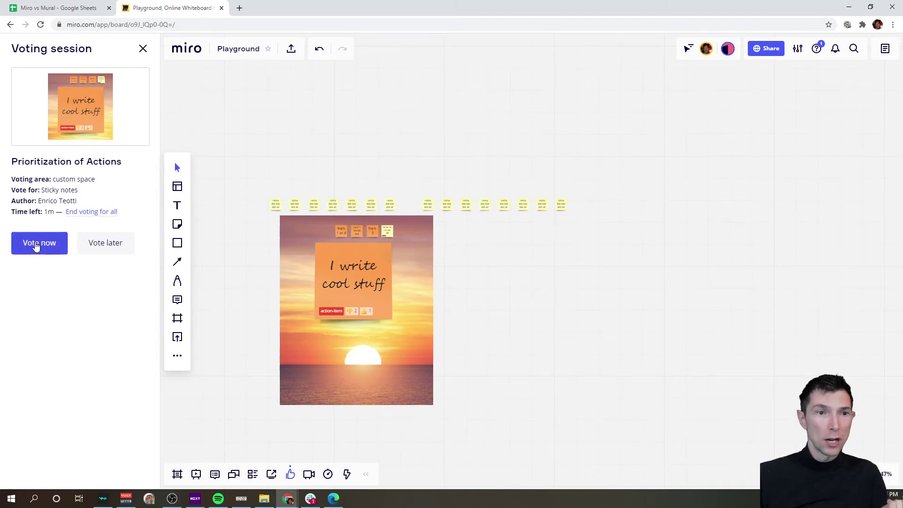
# As the owner, place all three votes on the topic 3 sticky and submit them
pyautogui.click(36, 246)
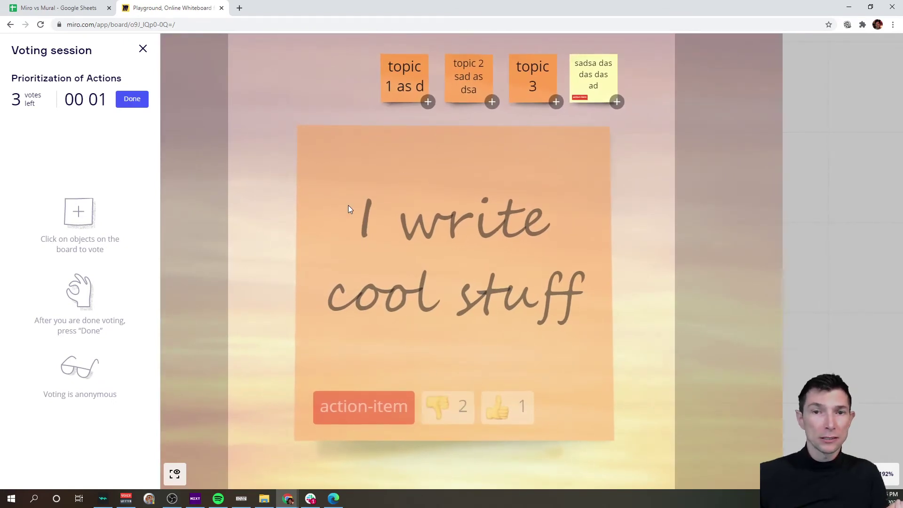
pyautogui.click(491, 101)
pyautogui.click(556, 102)
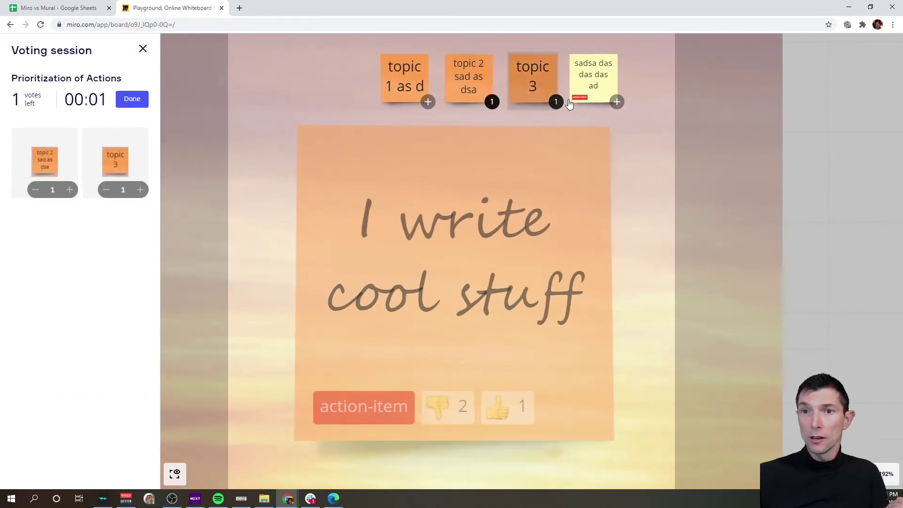
pyautogui.click(553, 103)
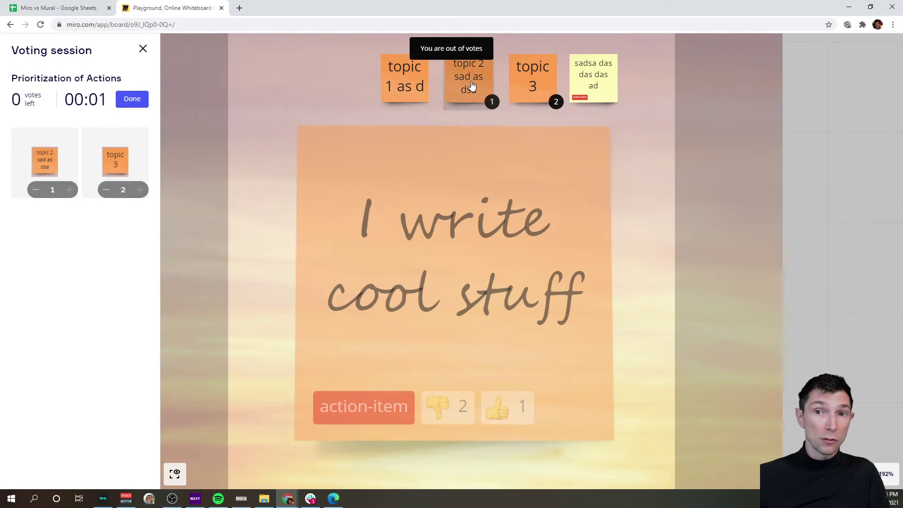
pyautogui.click(36, 190)
pyautogui.click(558, 102)
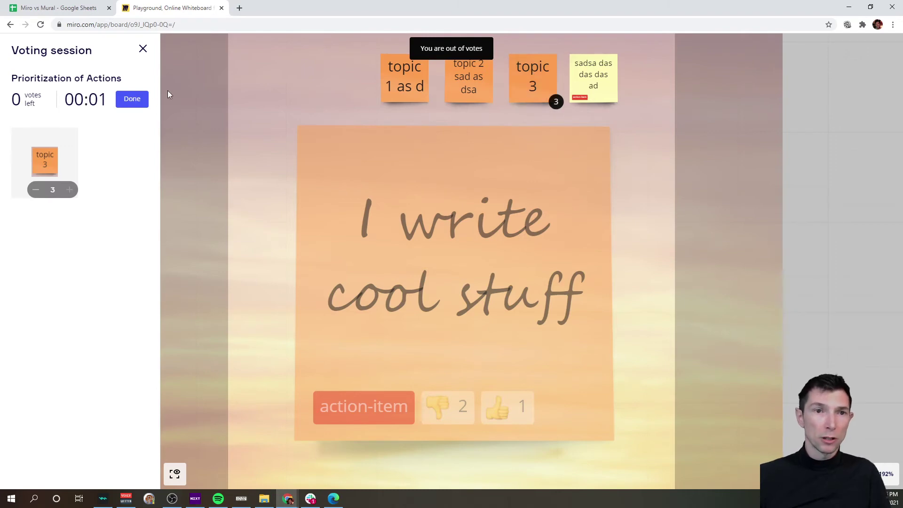
pyautogui.click(132, 99)
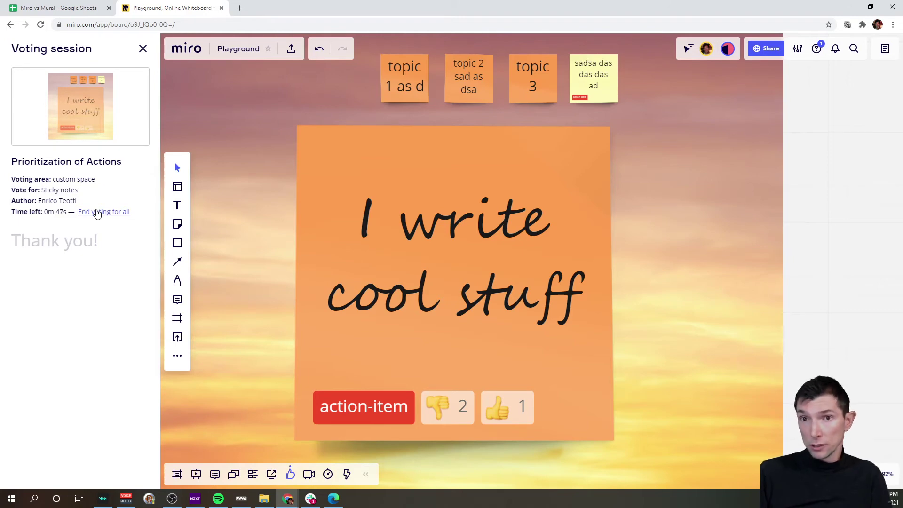
# End the vote for all participants, review results with topic 3 leading on 4, and return to the guest window
pyautogui.click(97, 212)
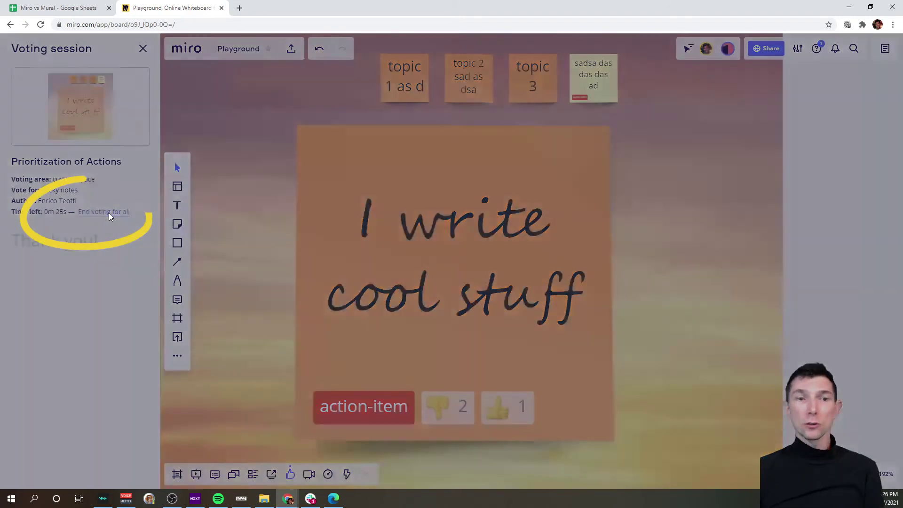
pyautogui.click(386, 295)
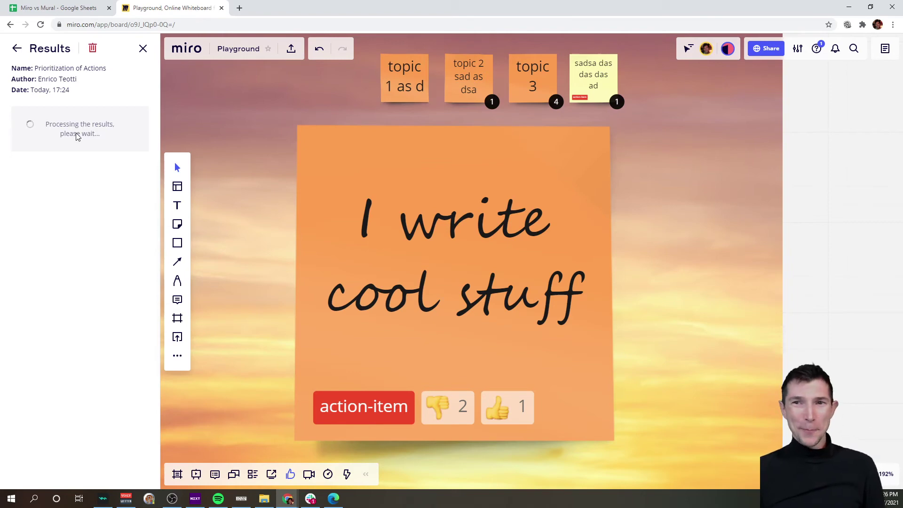
pyautogui.scroll(-5, 476, 137)
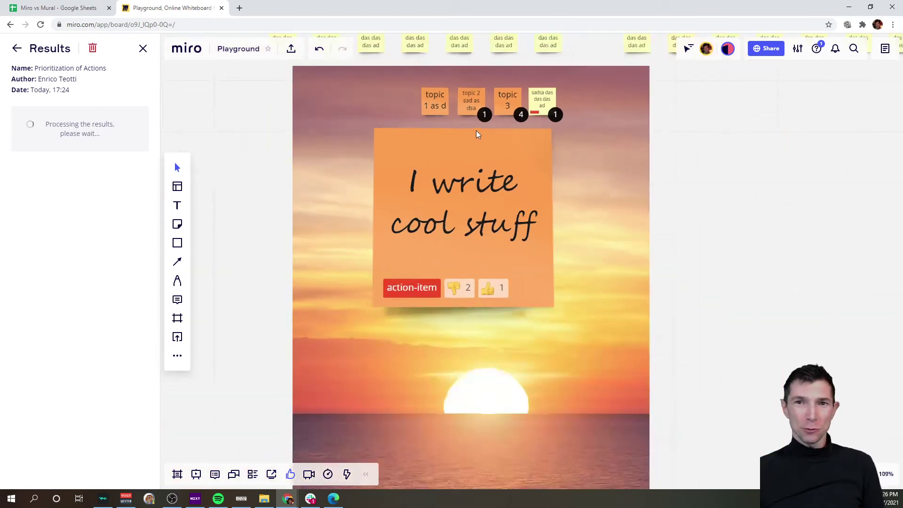
pyautogui.scroll(3, 534, 137)
pyautogui.scroll(3, 519, 212)
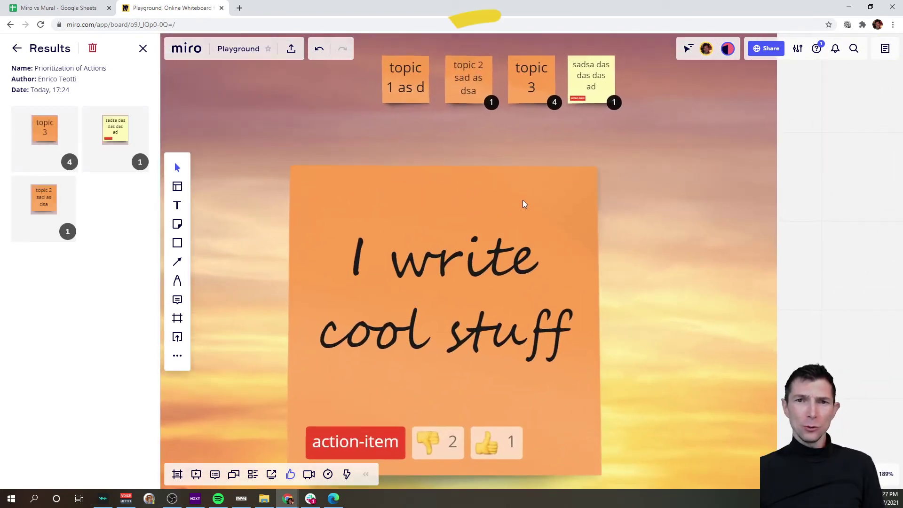
pyautogui.scroll(2, 837, 232)
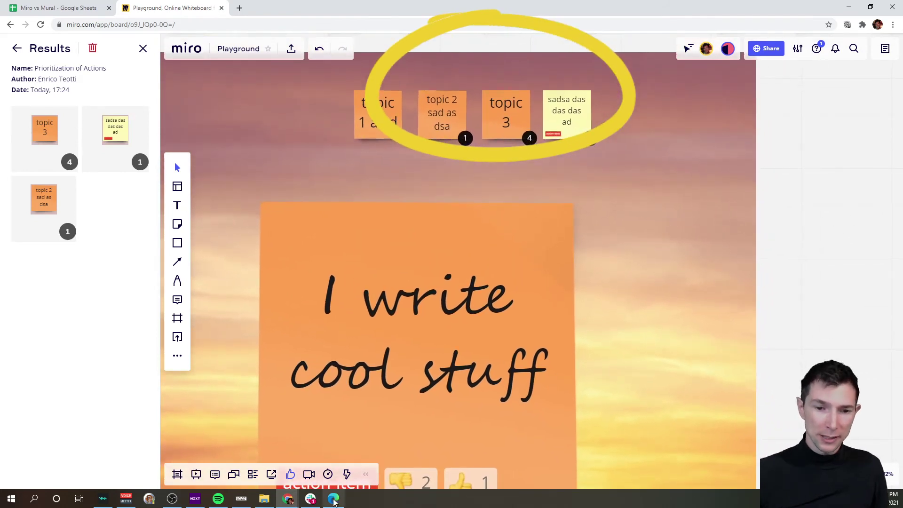
pyautogui.click(333, 499)
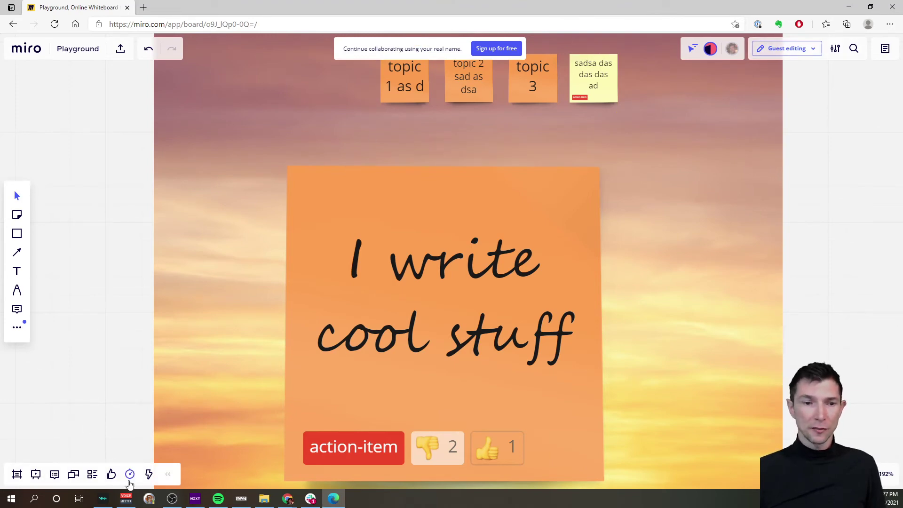
# As the guest, view the Prioritization of Actions results, zooming to the topic 3 sticky
pyautogui.click(112, 475)
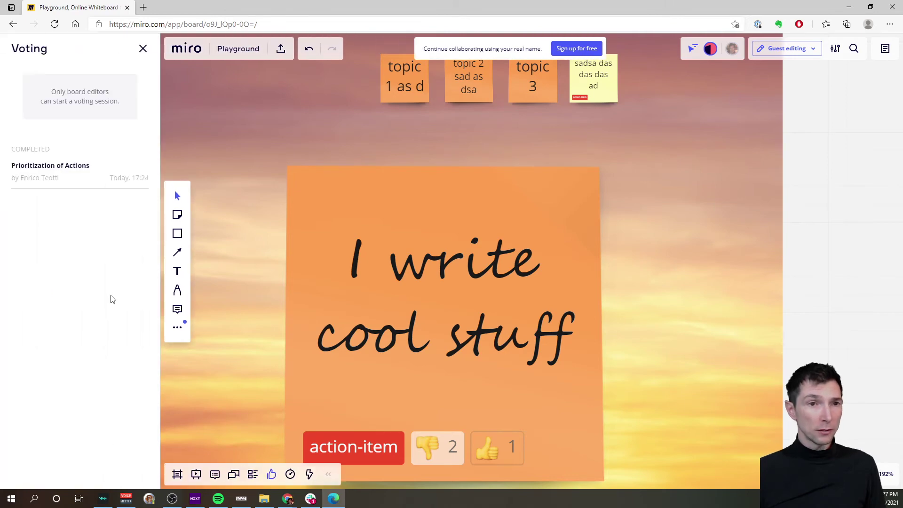
pyautogui.click(31, 166)
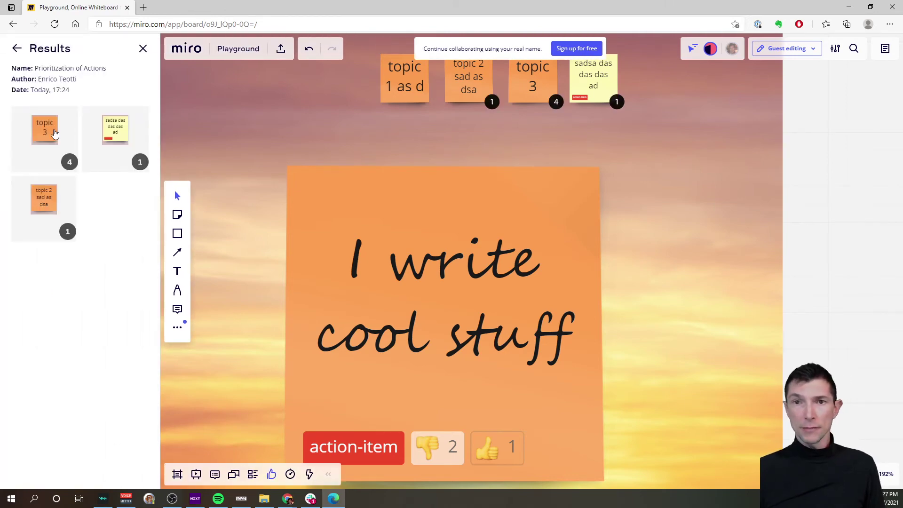
pyautogui.click(128, 141)
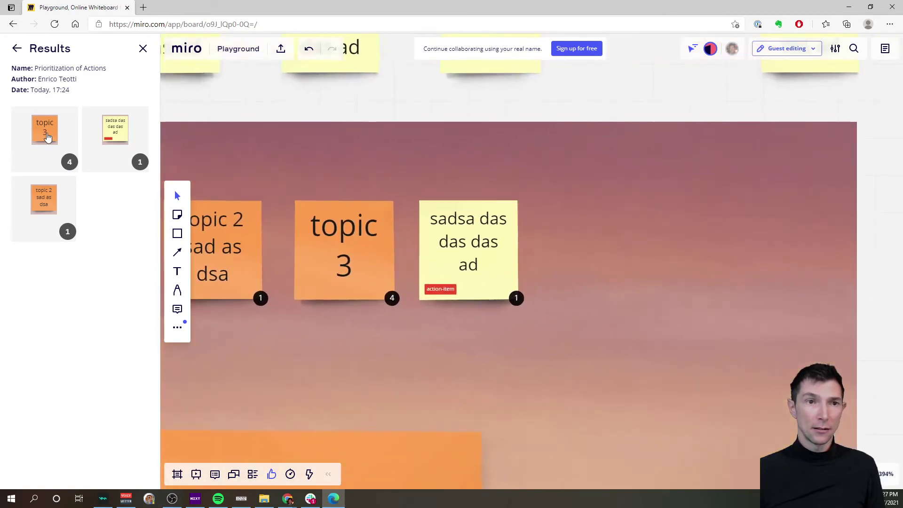
pyautogui.click(47, 137)
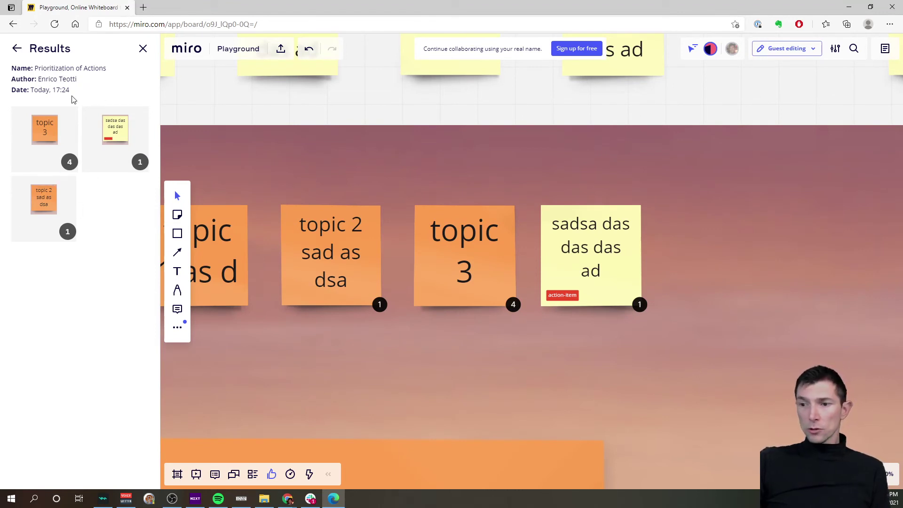
pyautogui.click(17, 49)
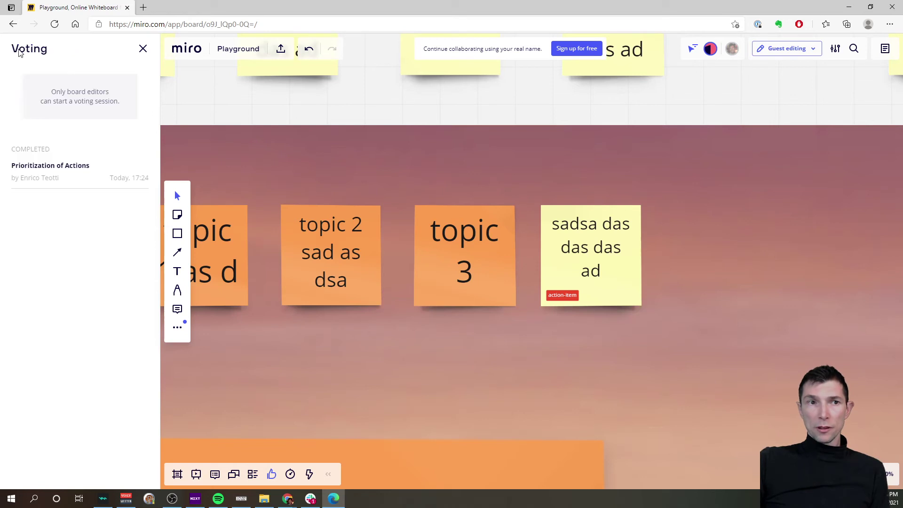
pyautogui.click(143, 48)
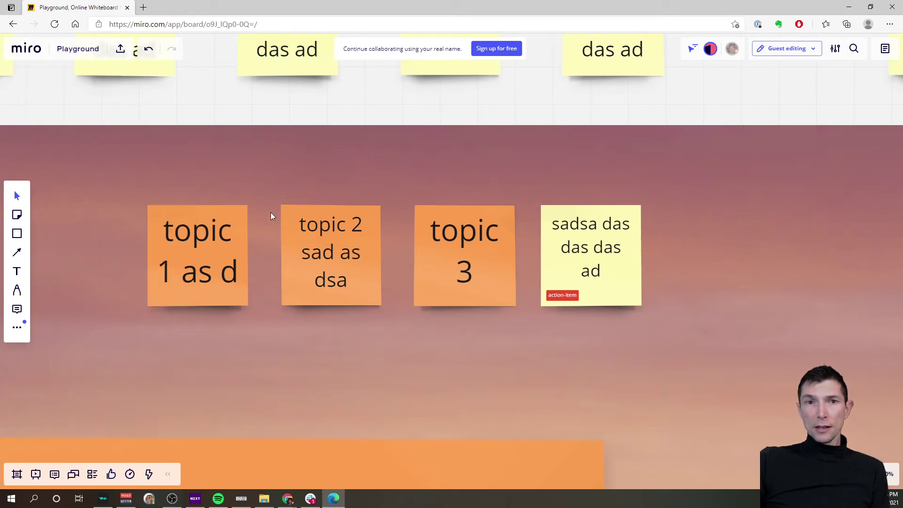
# Switch to the owner's window and select the I write cool stuff sticky
pyautogui.click(287, 498)
pyautogui.click(258, 460)
pyautogui.scroll(-5, 336, 409)
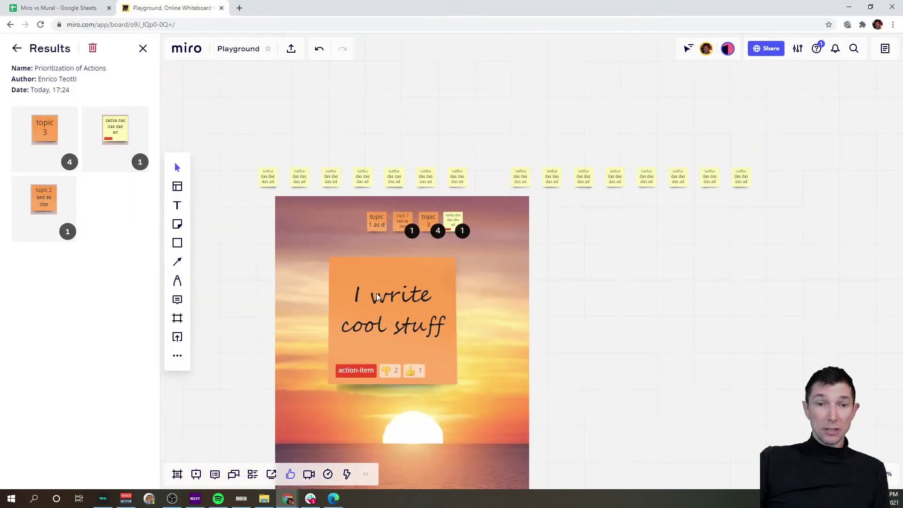
pyautogui.moveTo(246, 318); pyautogui.dragTo(252, 252)
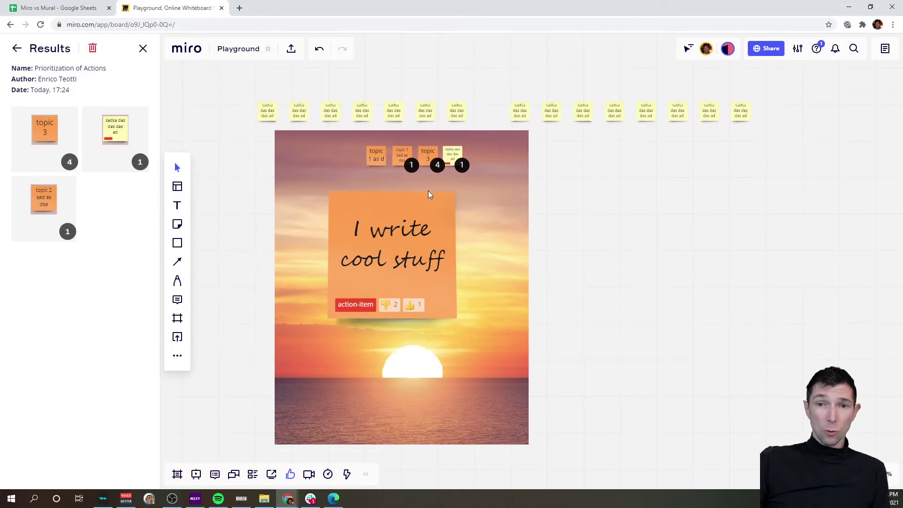
pyautogui.click(426, 210)
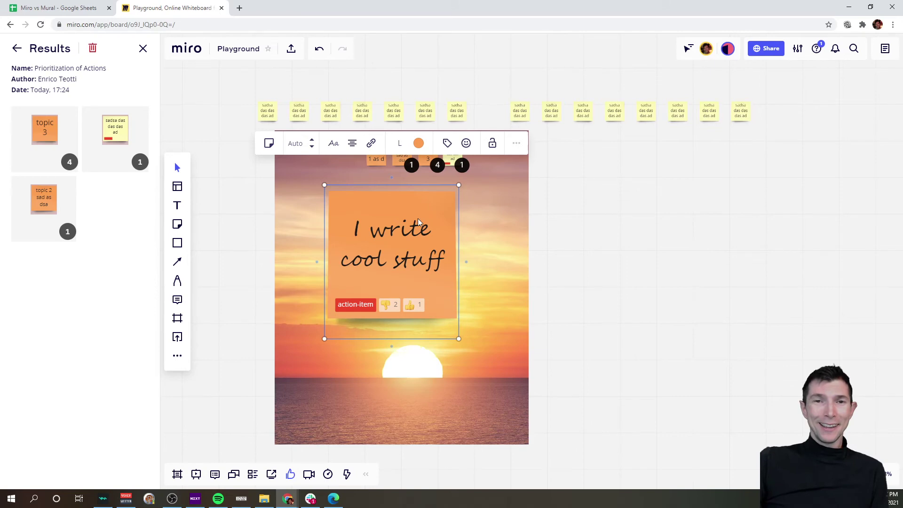
# Deselect the sticky, leave the results and start a new session defaulting to Voting 2
pyautogui.click(241, 197)
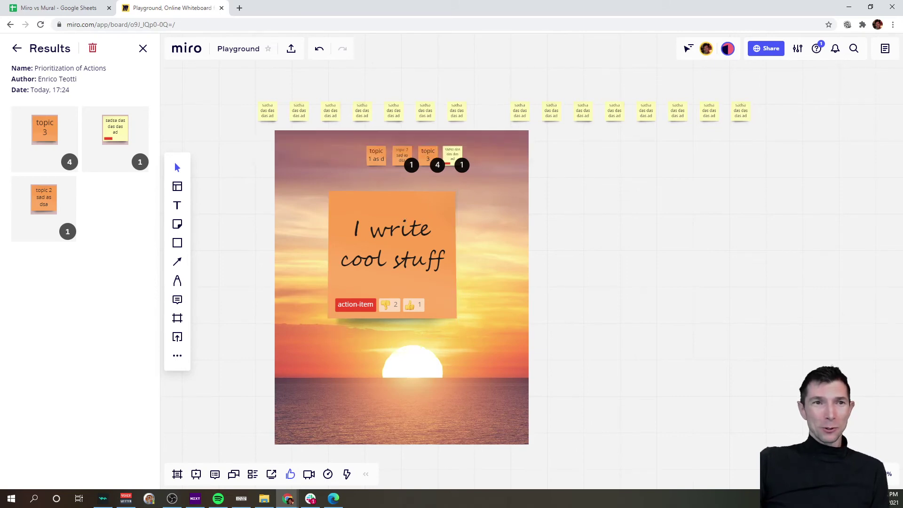
pyautogui.click(17, 50)
pyautogui.click(60, 79)
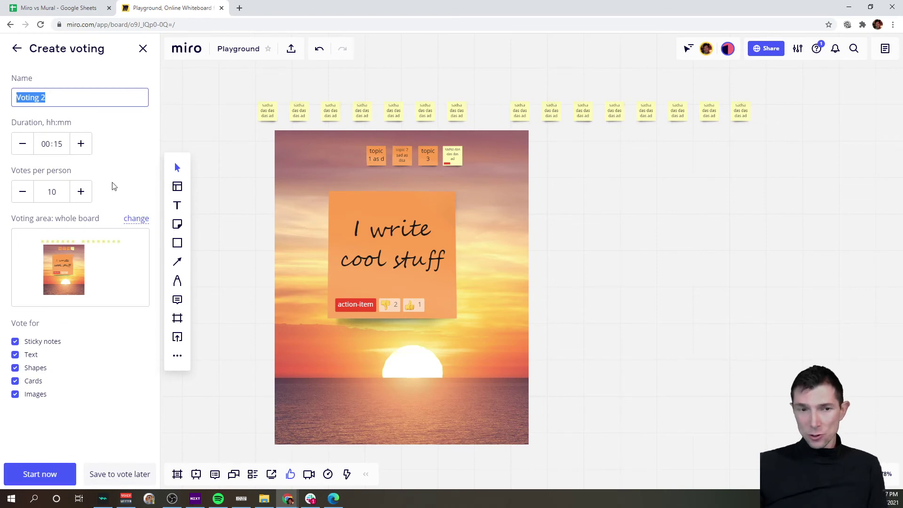
# Name the session 'Test 2 voting', keep text, shapes and cards included, and start it
pyautogui.write('Test 2 voting')
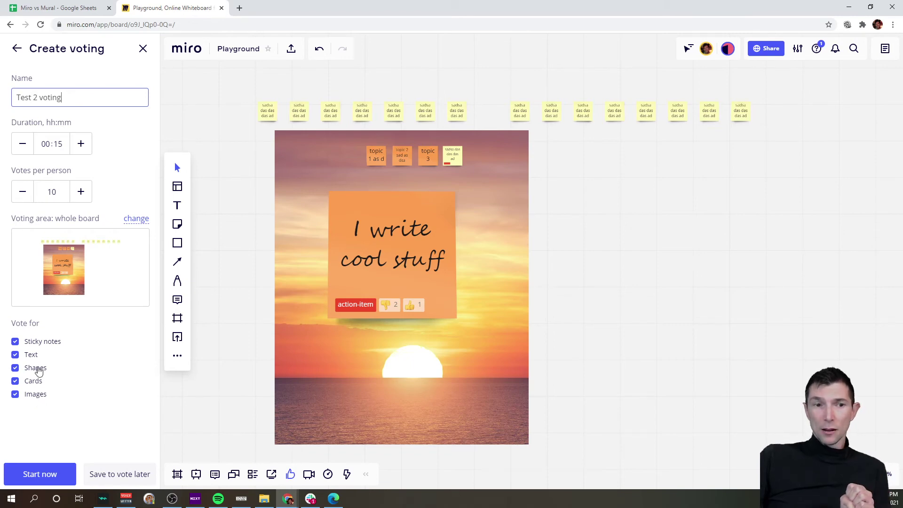
pyautogui.click(30, 354)
pyautogui.click(32, 368)
pyautogui.click(30, 382)
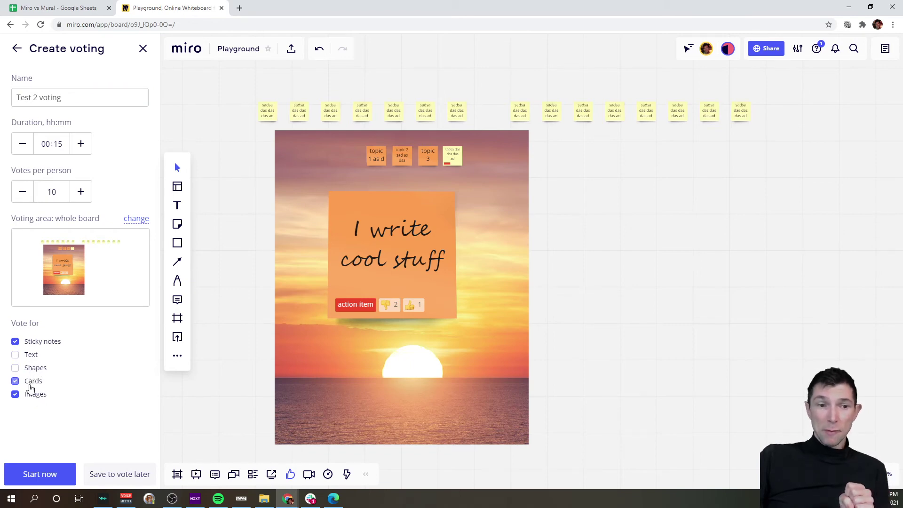
pyautogui.click(32, 384)
pyautogui.click(33, 368)
pyautogui.click(30, 354)
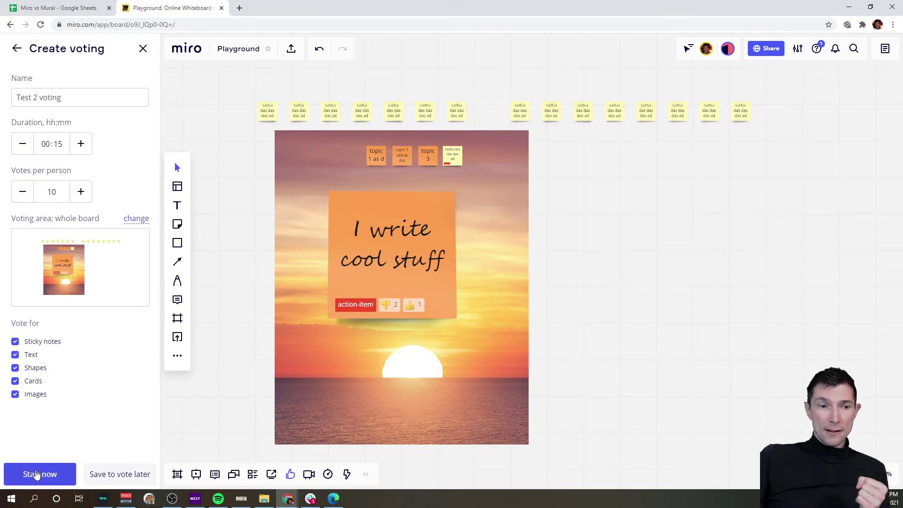
pyautogui.click(37, 474)
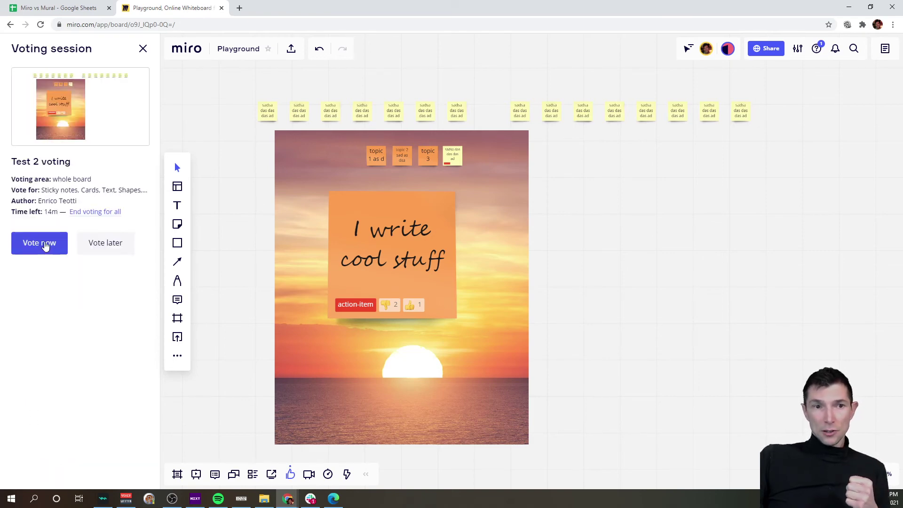
# Vote twice each on the sunset image and the I write cool stuff note, then end your voting
pyautogui.click(41, 243)
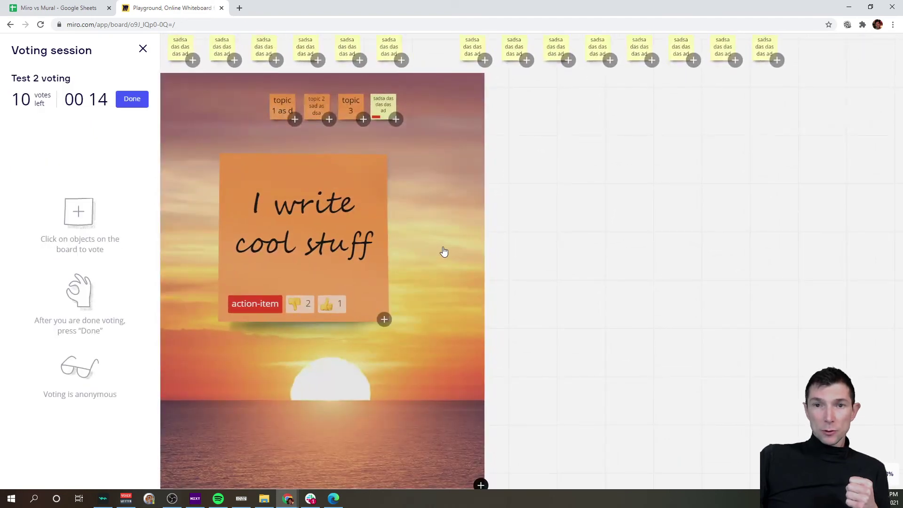
pyautogui.click(444, 252)
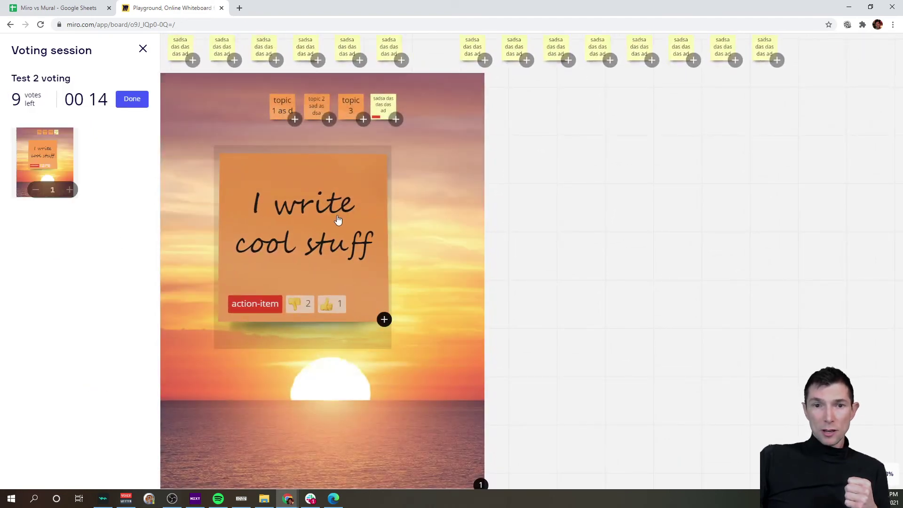
pyautogui.click(338, 219)
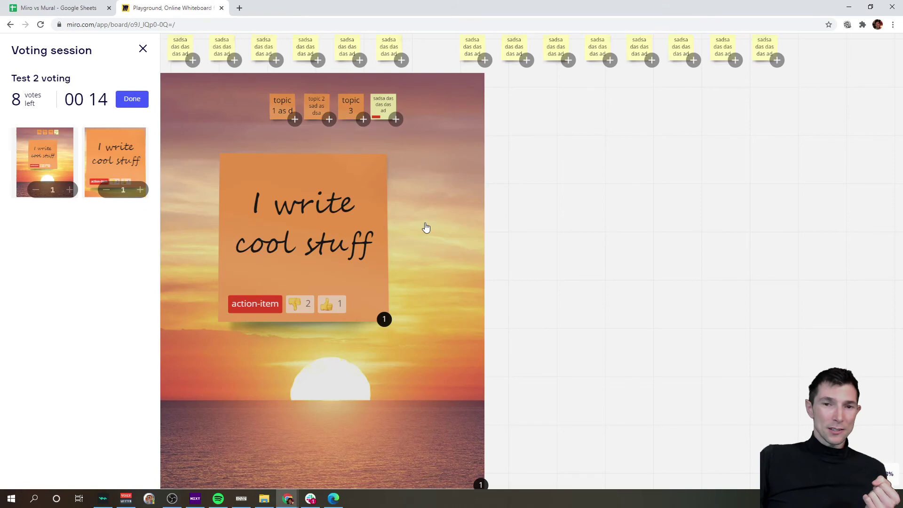
pyautogui.click(428, 228)
pyautogui.click(335, 230)
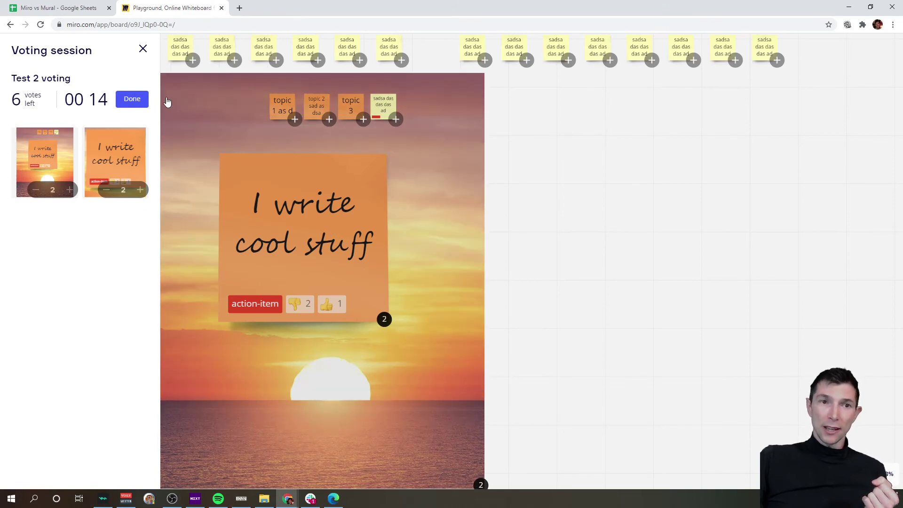
pyautogui.click(135, 101)
pyautogui.click(377, 284)
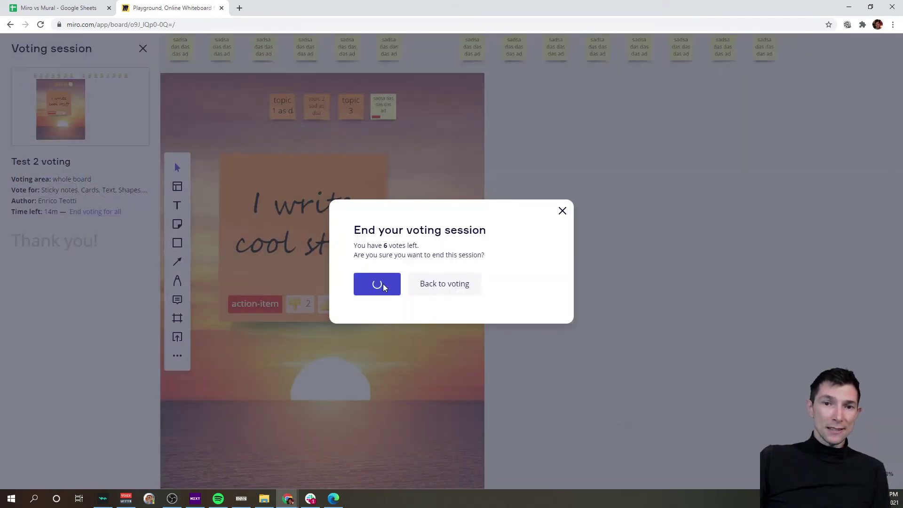
pyautogui.click(282, 155)
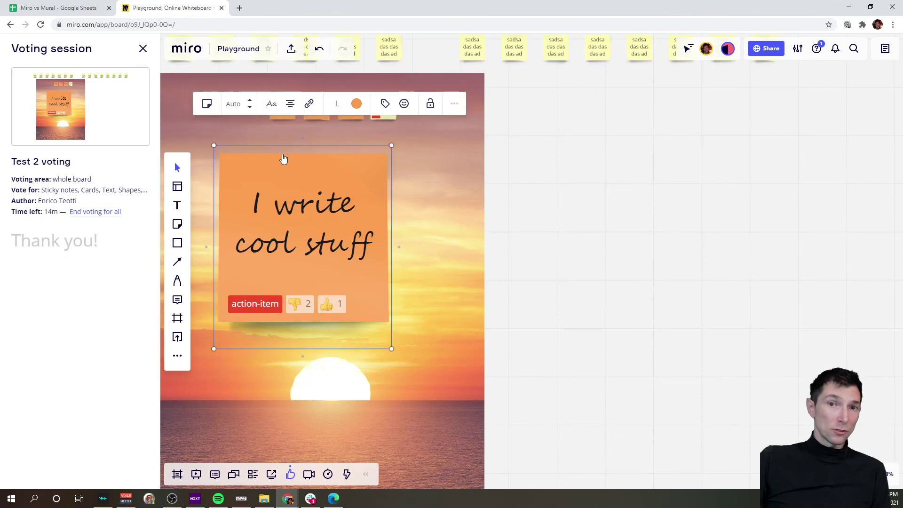
pyautogui.scroll(-3, 637, 218)
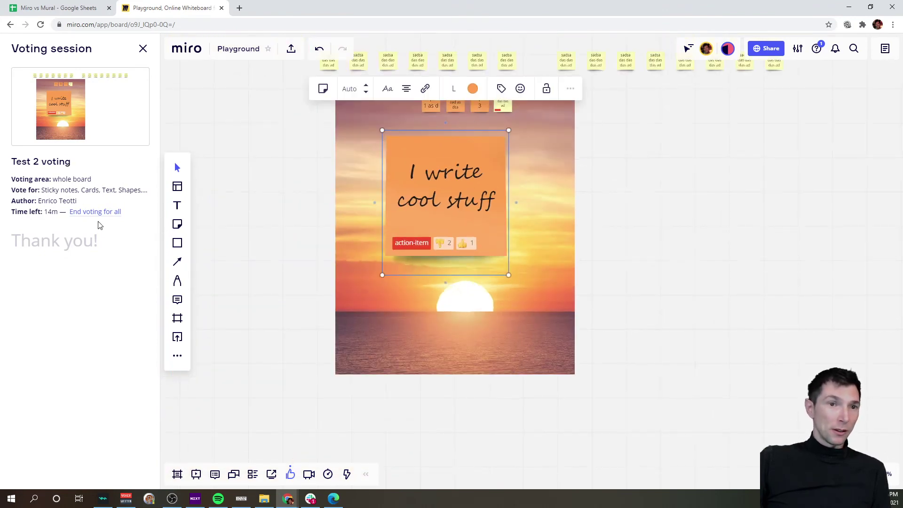
# End Test 2 voting for all participants and open a new session setup defaulting to Voting 3
pyautogui.click(143, 49)
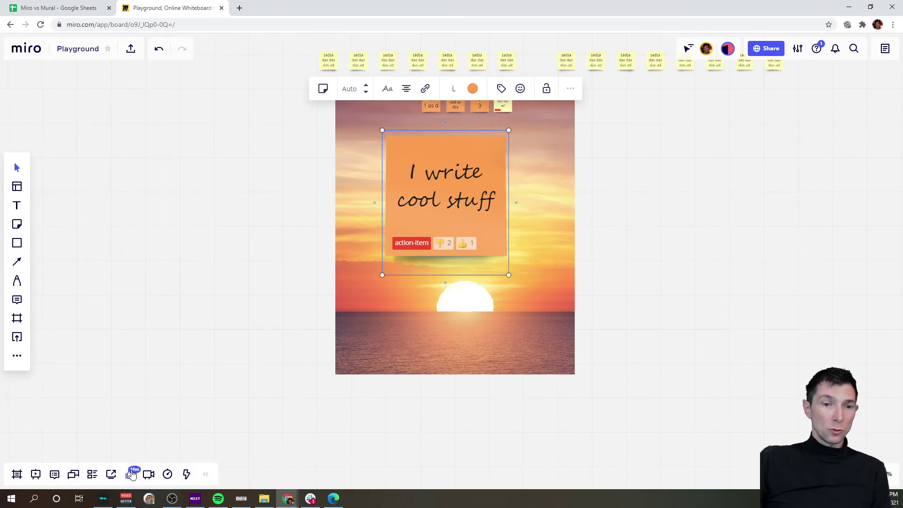
pyautogui.click(130, 474)
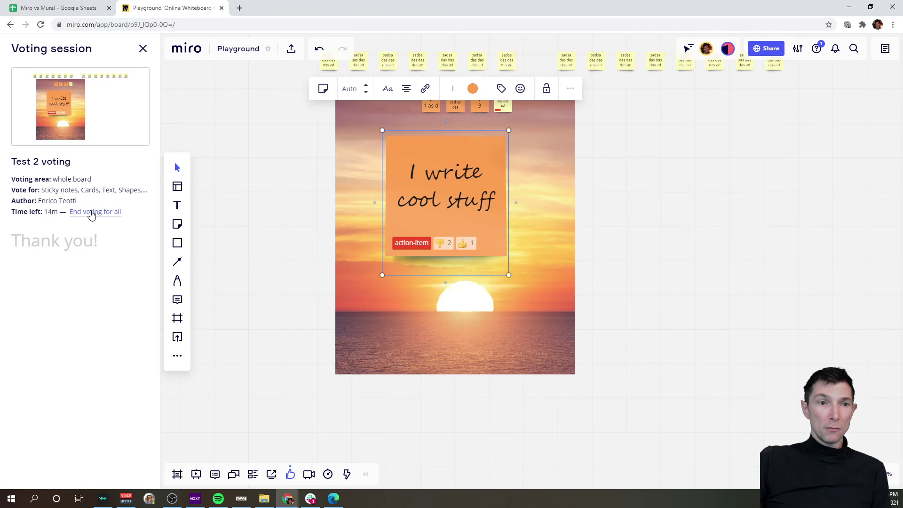
pyautogui.click(91, 211)
pyautogui.click(410, 296)
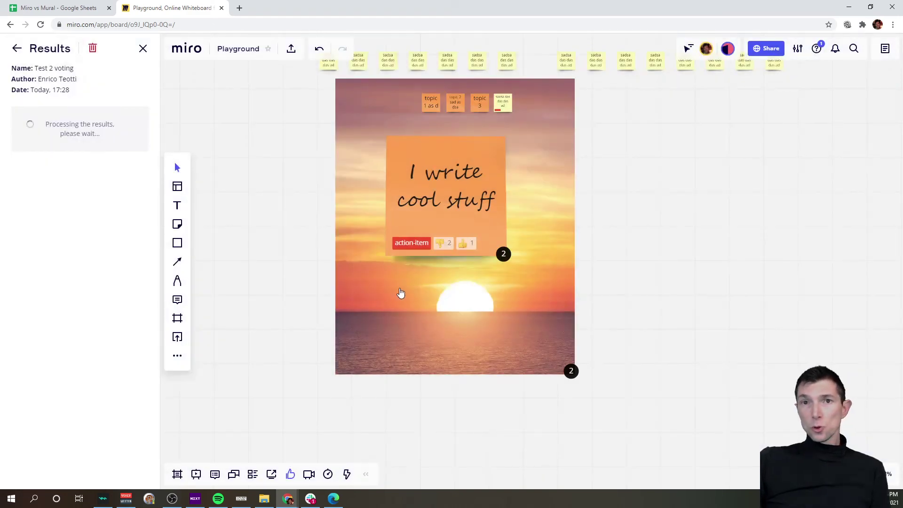
pyautogui.click(17, 48)
pyautogui.click(63, 89)
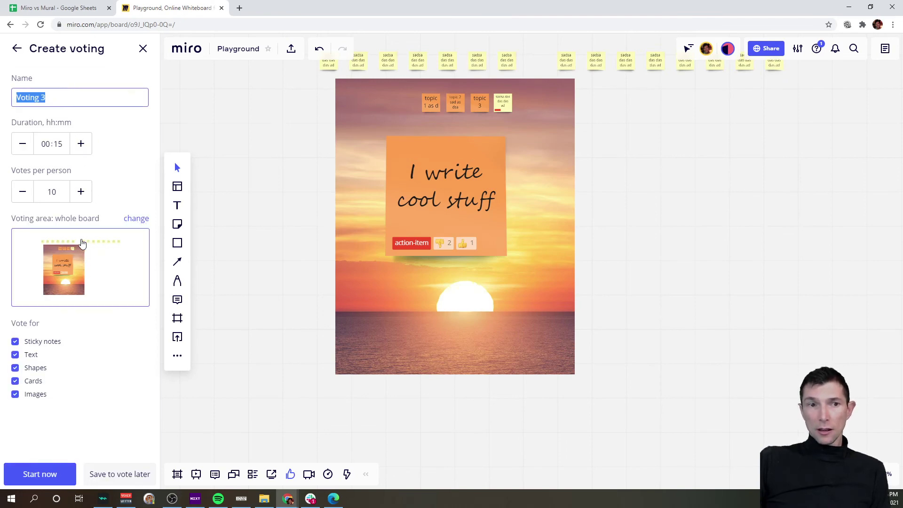
# Resize and move the Voting 3 area so it frames the sunset image
pyautogui.click(141, 220)
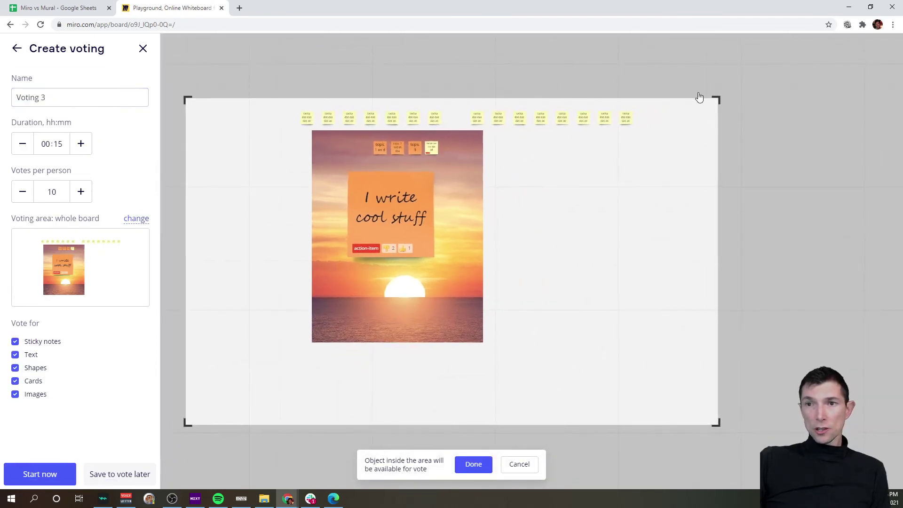
pyautogui.moveTo(691, 113); pyautogui.dragTo(385, 215)
pyautogui.moveTo(222, 373); pyautogui.dragTo(354, 292)
pyautogui.moveTo(498, 333); pyautogui.dragTo(503, 352)
# Exclude images, cards and shapes so only sticky notes get votes, and start Voting 3
pyautogui.click(35, 394)
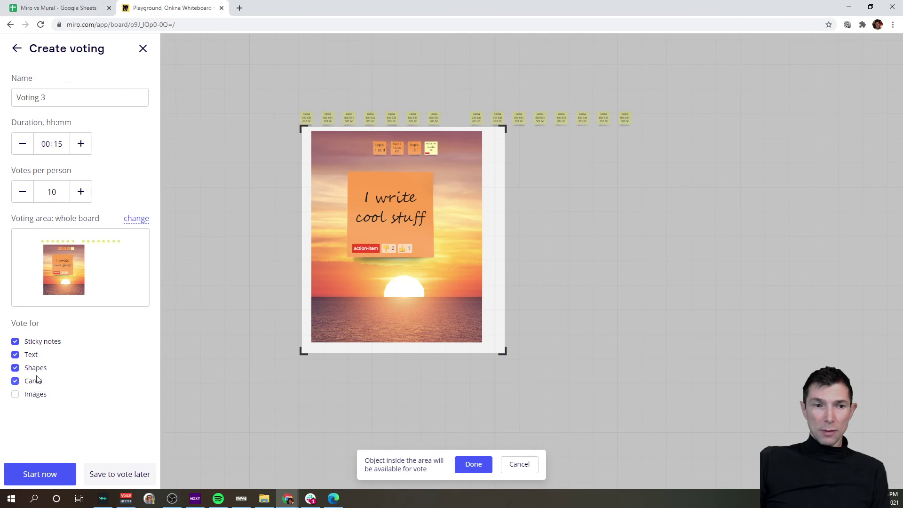
pyautogui.click(34, 381)
pyautogui.click(33, 368)
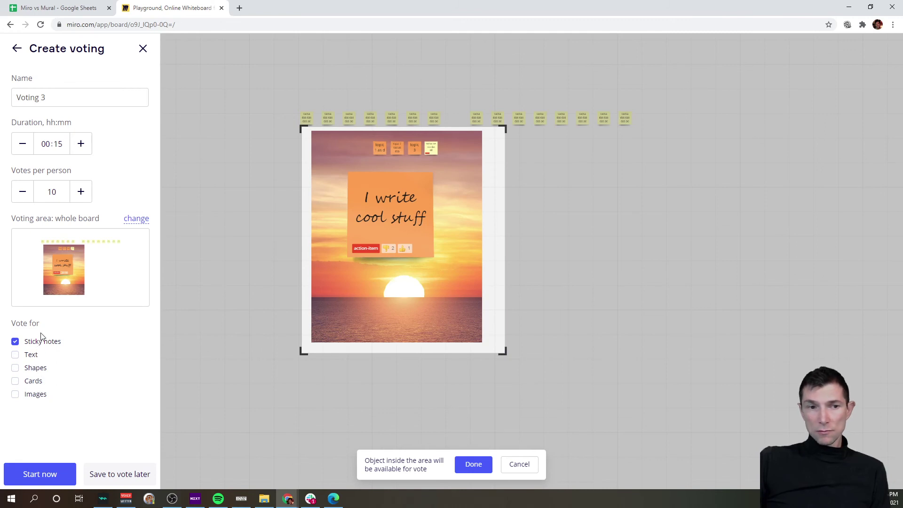
pyautogui.click(46, 483)
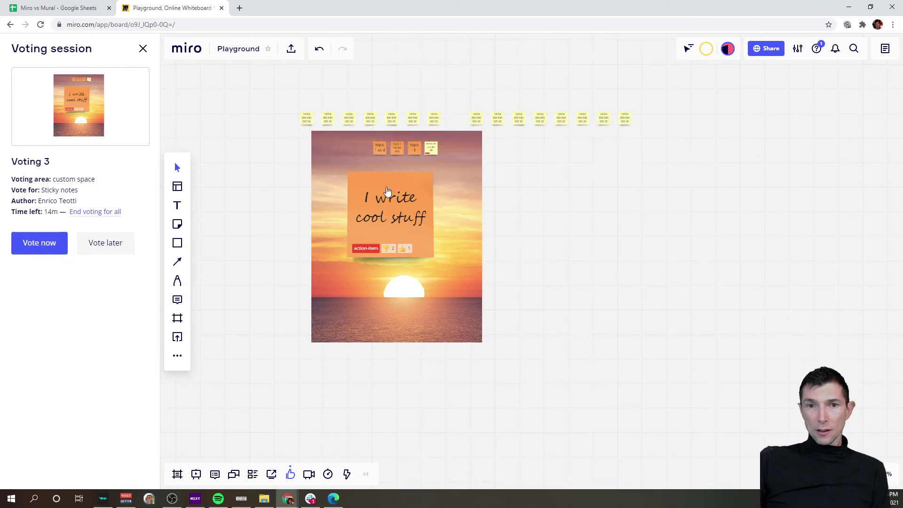
# Cast Voting 3 votes for the I write cool stuff, topic 1 and topic 2 notes
pyautogui.click(389, 192)
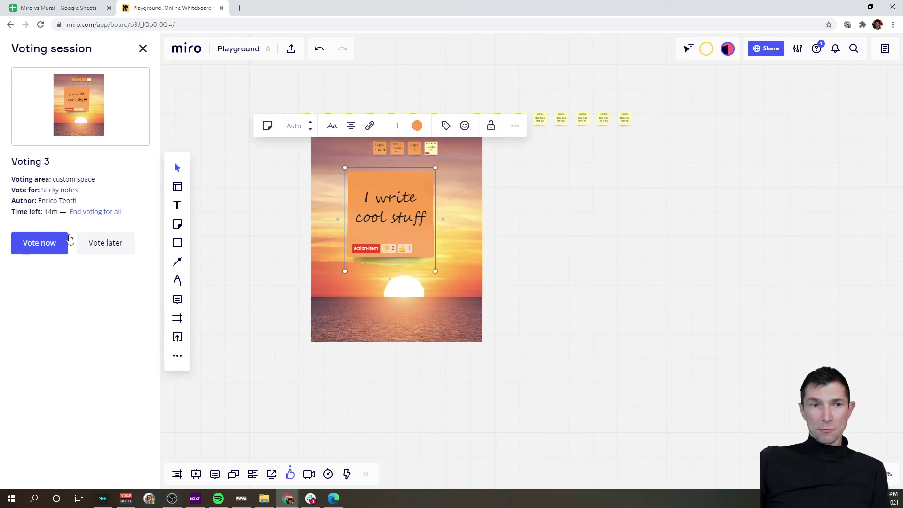
pyautogui.click(40, 243)
pyautogui.click(447, 126)
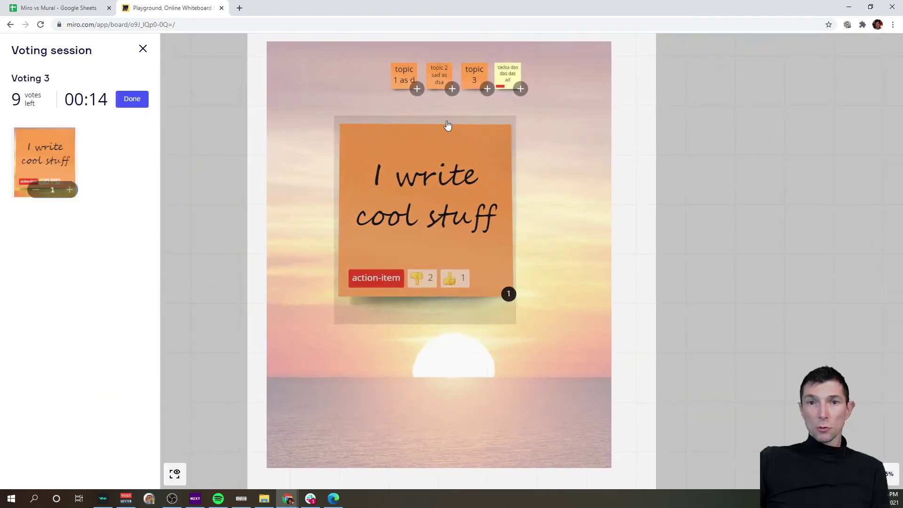
pyautogui.click(408, 77)
pyautogui.click(445, 79)
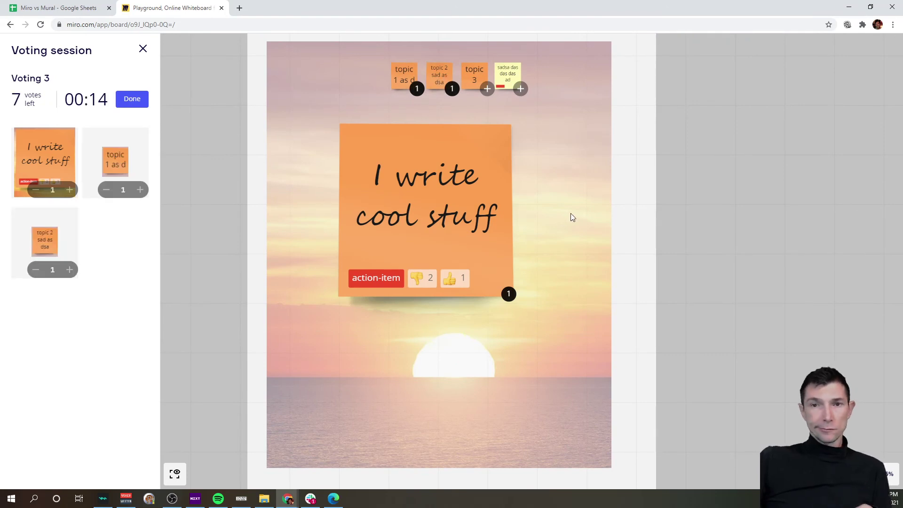
pyautogui.scroll(-3, 441, 208)
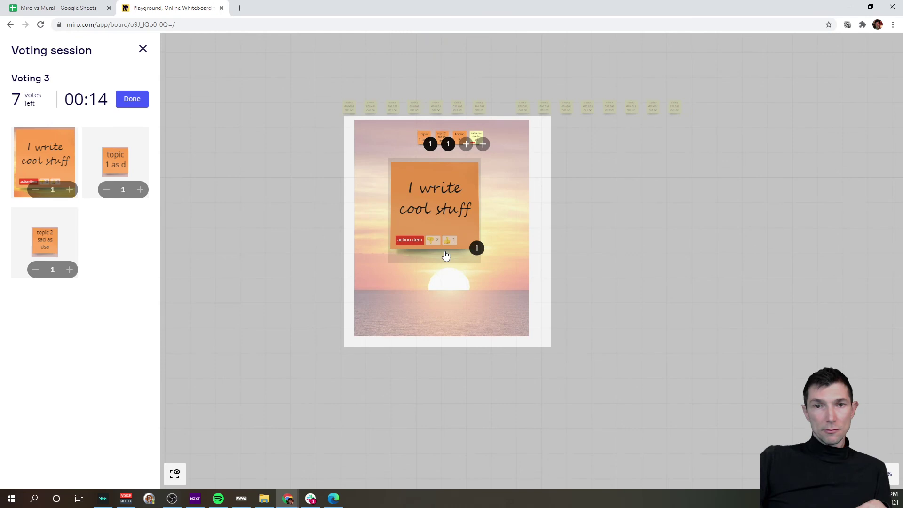
pyautogui.scroll(1, 445, 256)
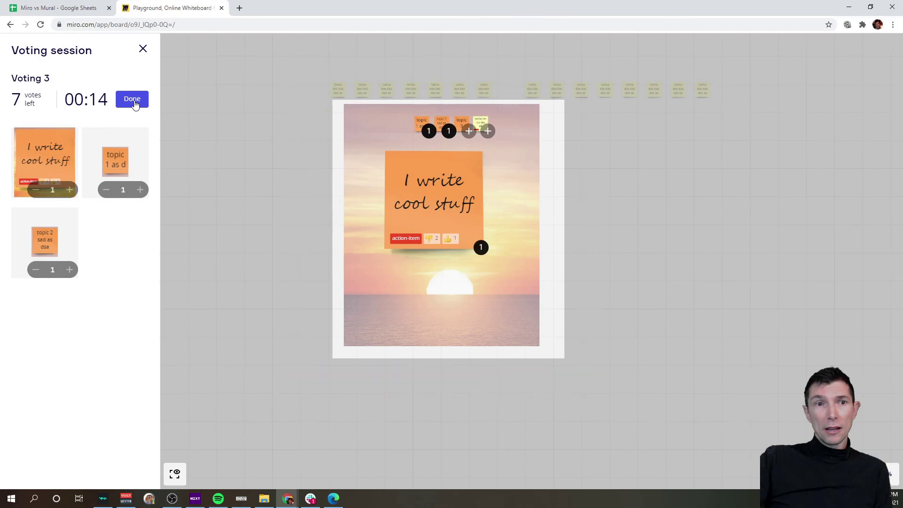
# Return to the ballot after Done, then close the voting panel choosing Vote later
pyautogui.click(133, 99)
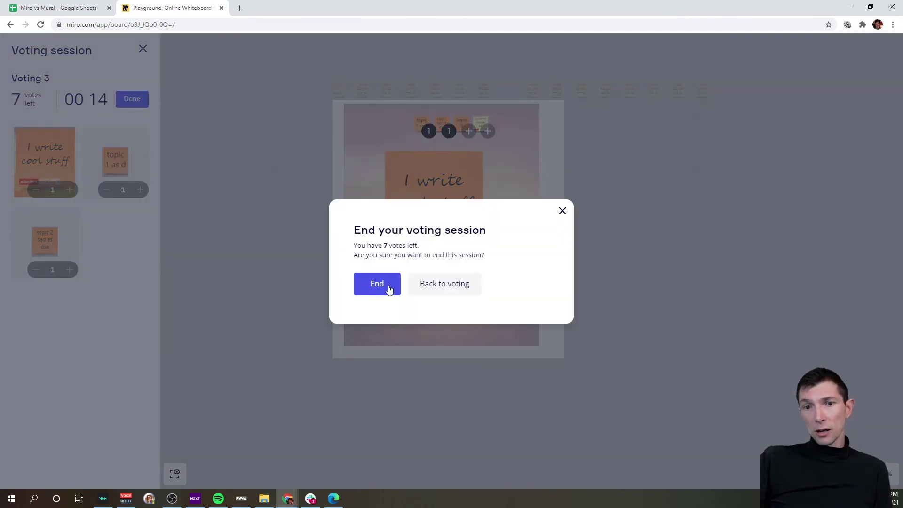
pyautogui.click(459, 293)
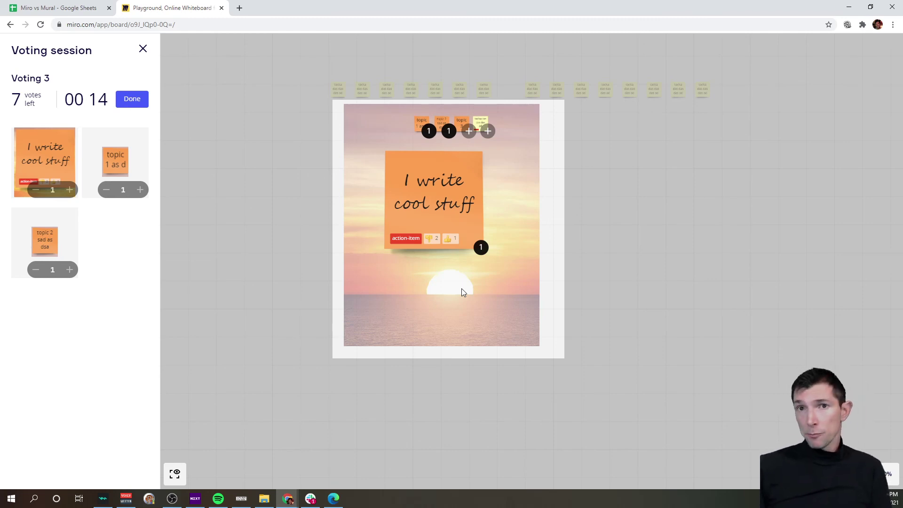
pyautogui.click(143, 49)
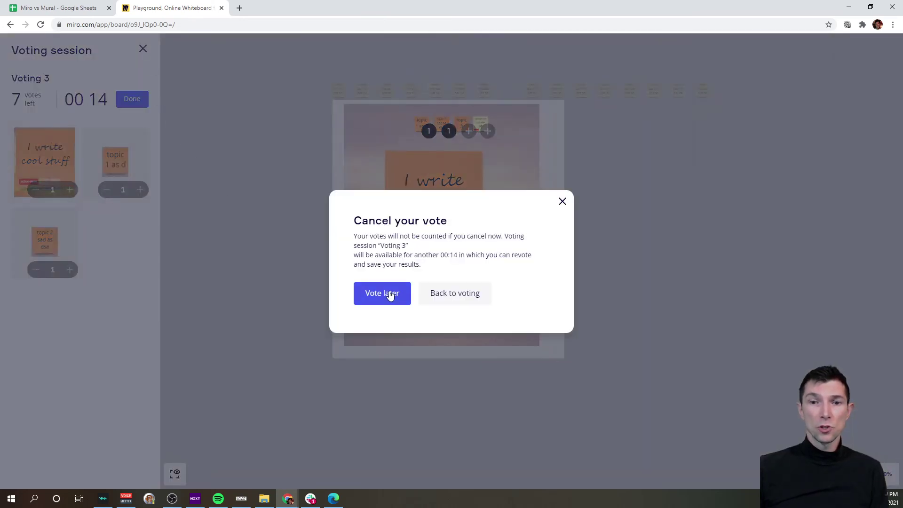
pyautogui.click(380, 297)
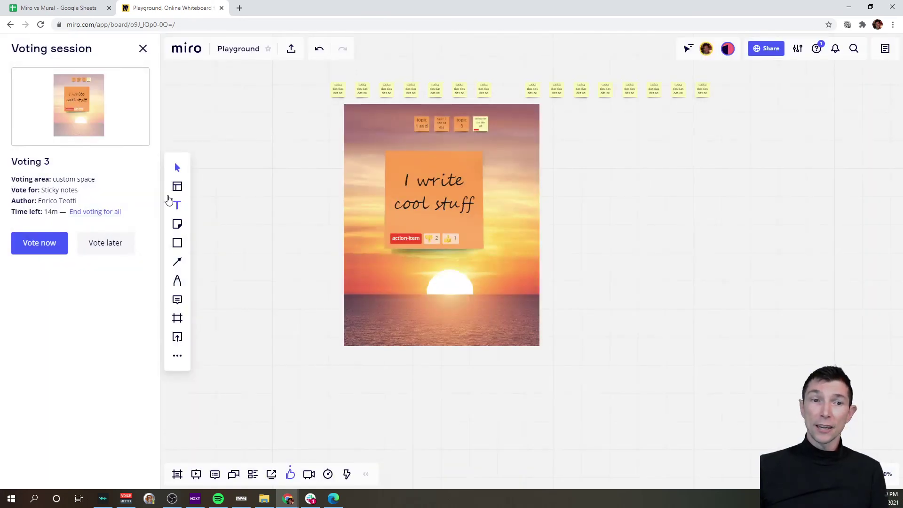
pyautogui.click(179, 355)
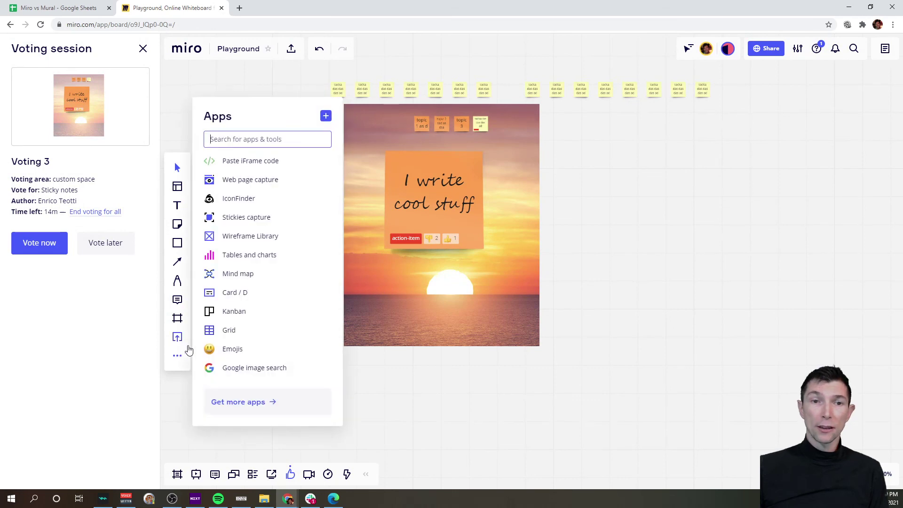
# Search IconFinder for 'token' and place the token icon just left of the sunset image
pyautogui.click(239, 197)
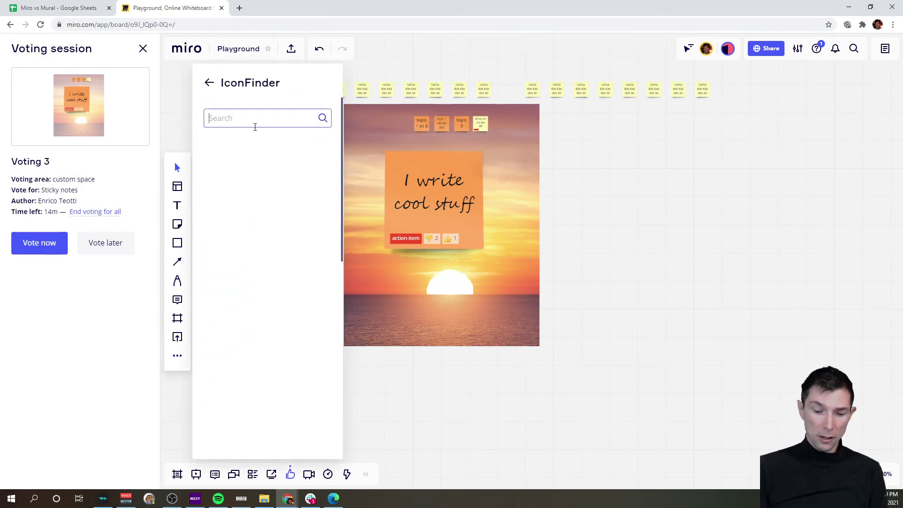
pyautogui.write('token')
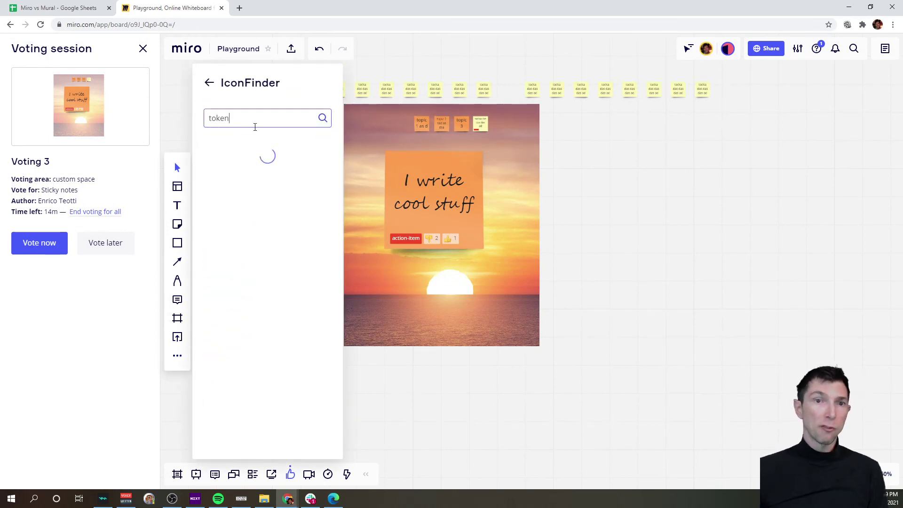
pyautogui.moveTo(312, 150); pyautogui.dragTo(679, 306)
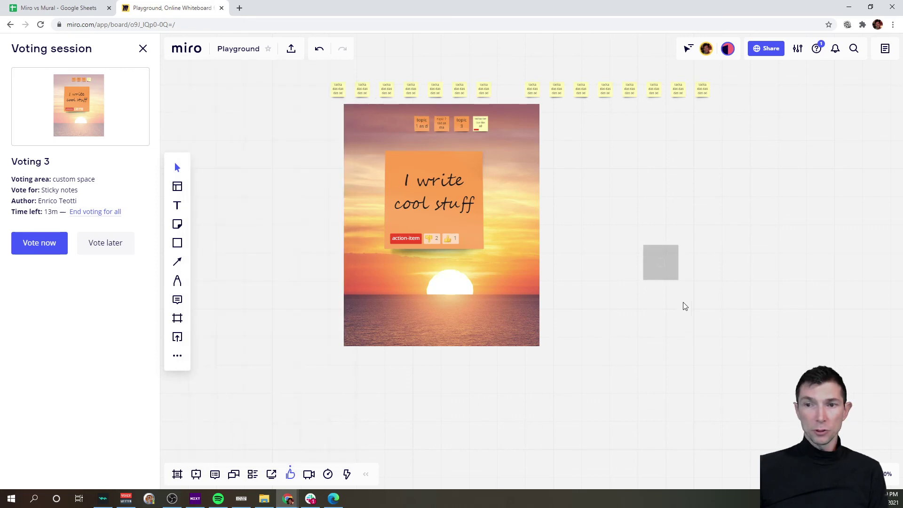
pyautogui.moveTo(661, 266); pyautogui.dragTo(217, 147)
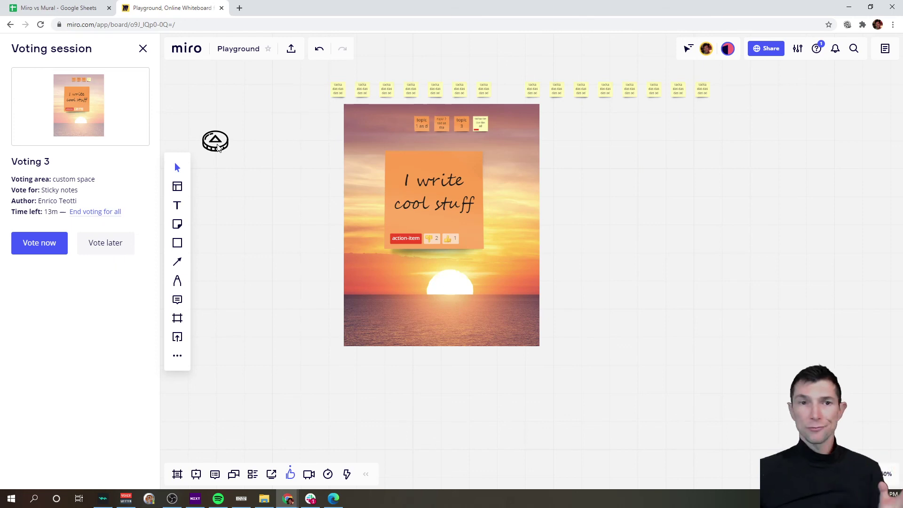